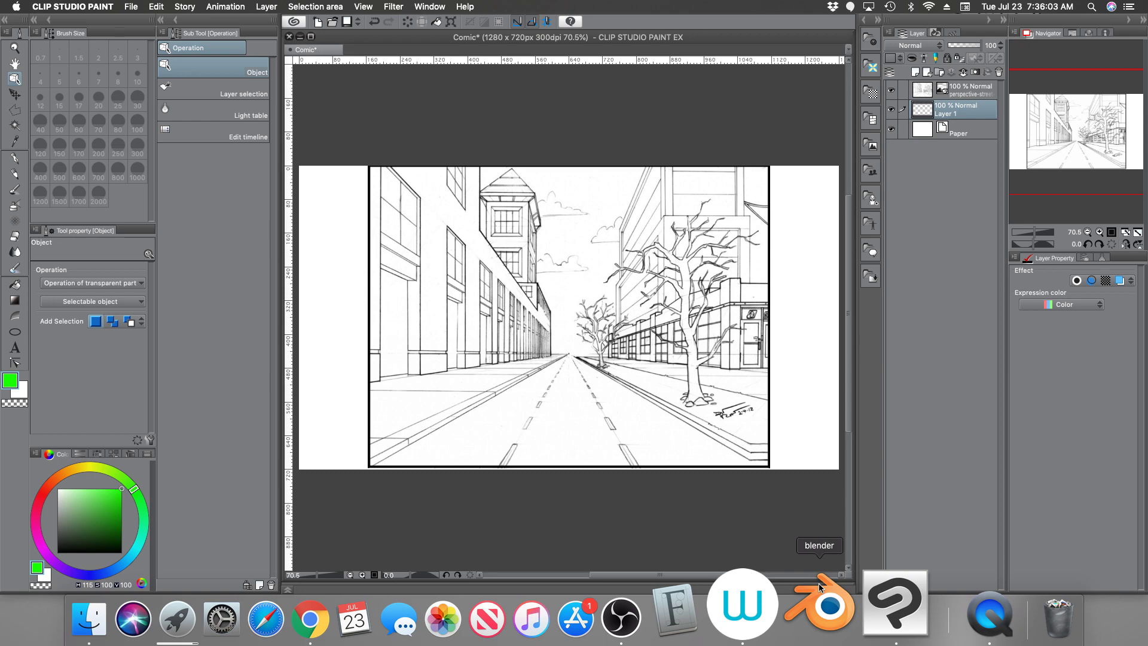
Pick black as the main colour and select the perspective-street layer
drag(70, 531, 45, 570)
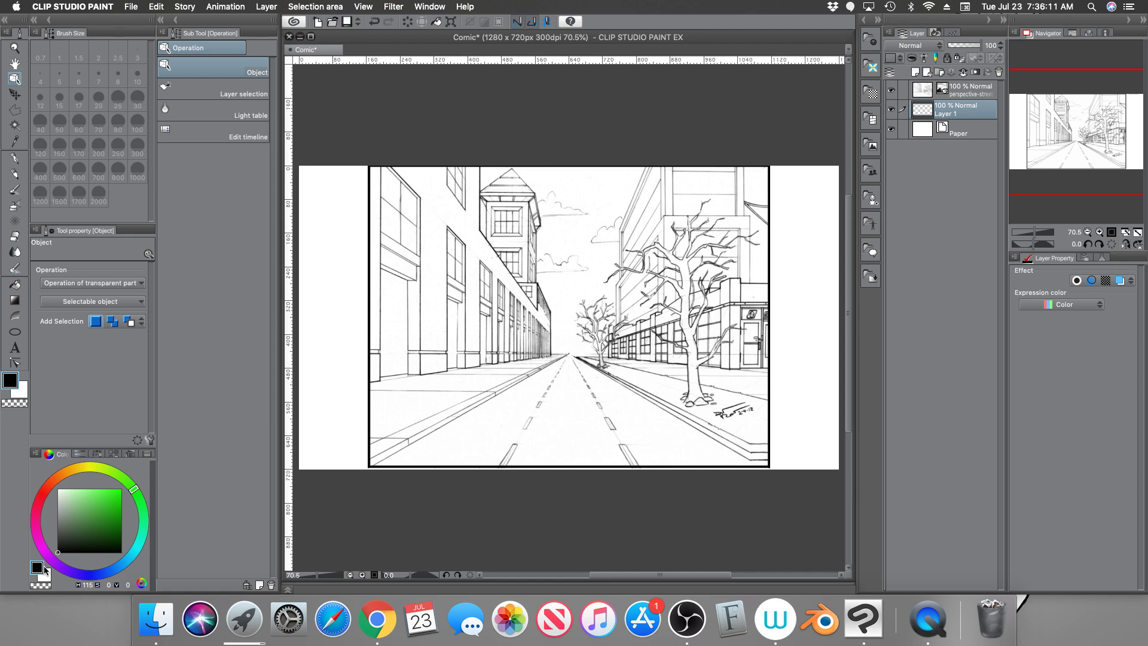
click(964, 91)
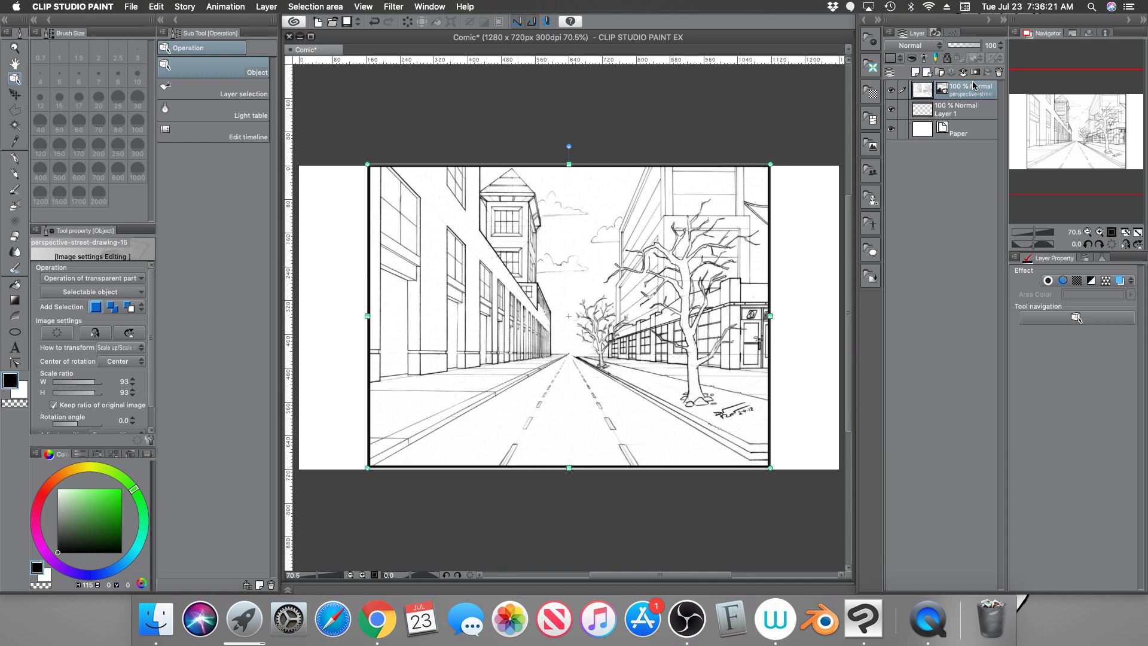
Move Layer 1 above the street drawing and set up bright green with the G-pen
drag(961, 110, 975, 80)
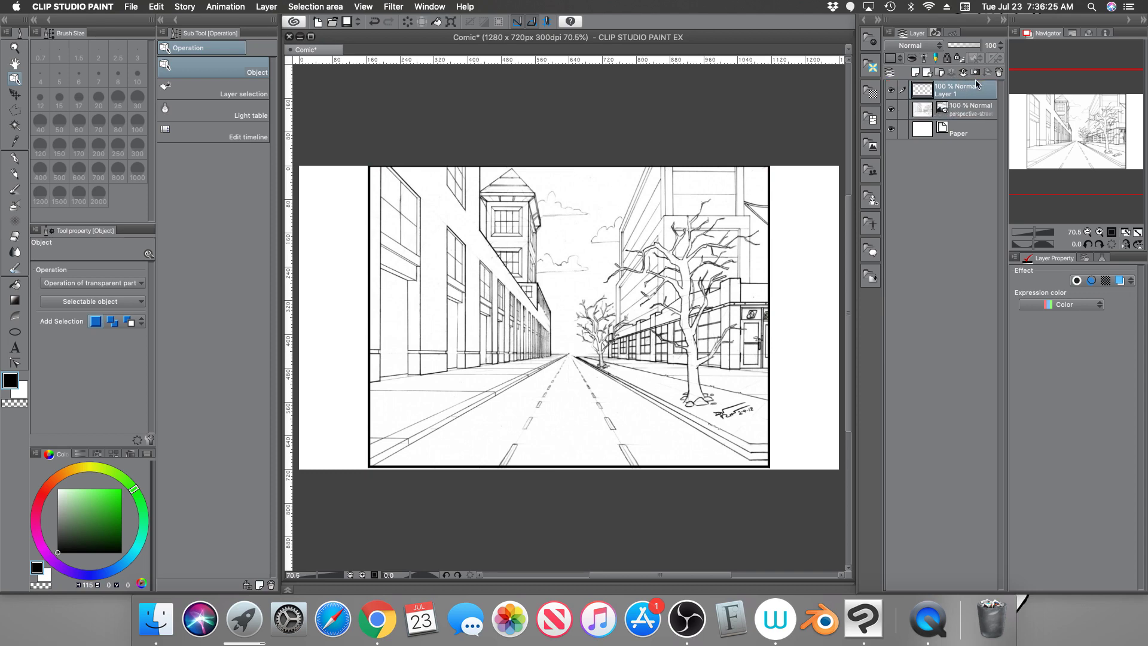
click(122, 489)
click(15, 158)
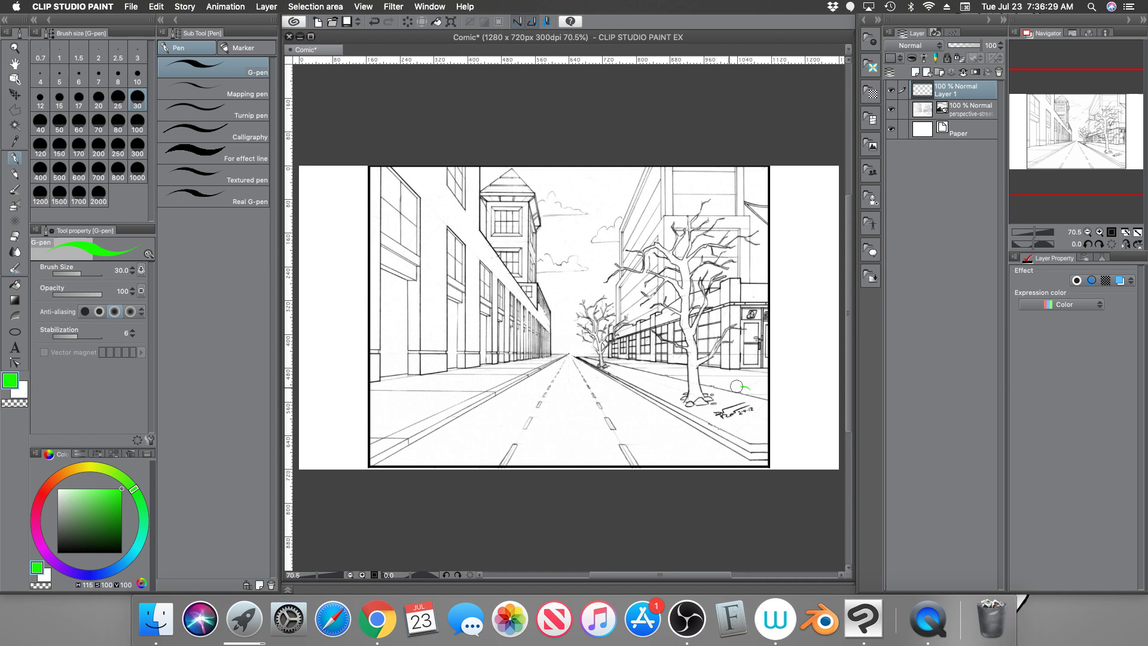
Draw test green circles at the signature, left building base and vanishing point, undoing each
mouse_move(748, 387)
mouse_down()
mouse_move(688, 401)
mouse_move(666, 422)
mouse_up()
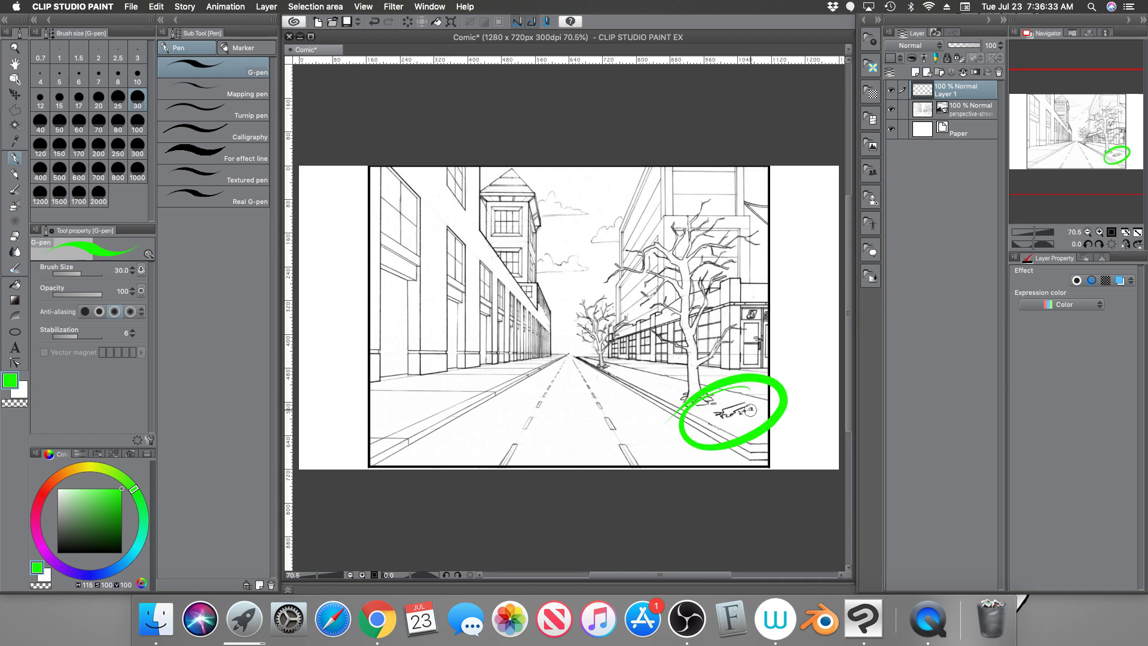
key(super+z)
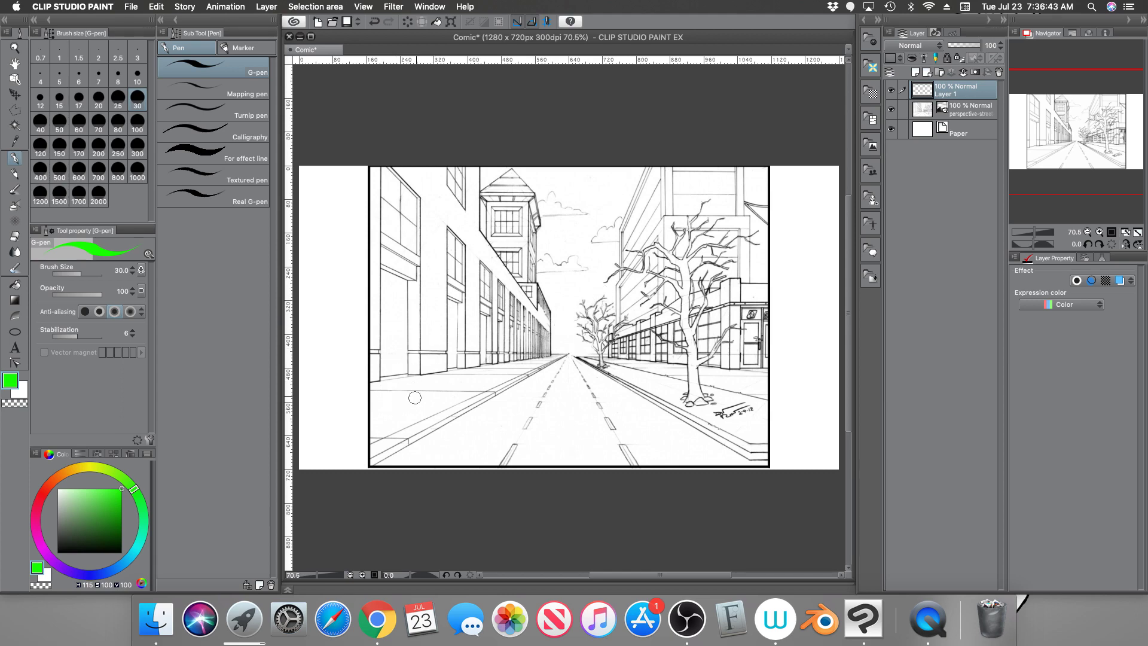
mouse_move(396, 346)
mouse_down()
mouse_move(443, 365)
mouse_move(379, 388)
mouse_move(425, 329)
mouse_move(420, 403)
mouse_move(389, 344)
mouse_move(447, 361)
mouse_up()
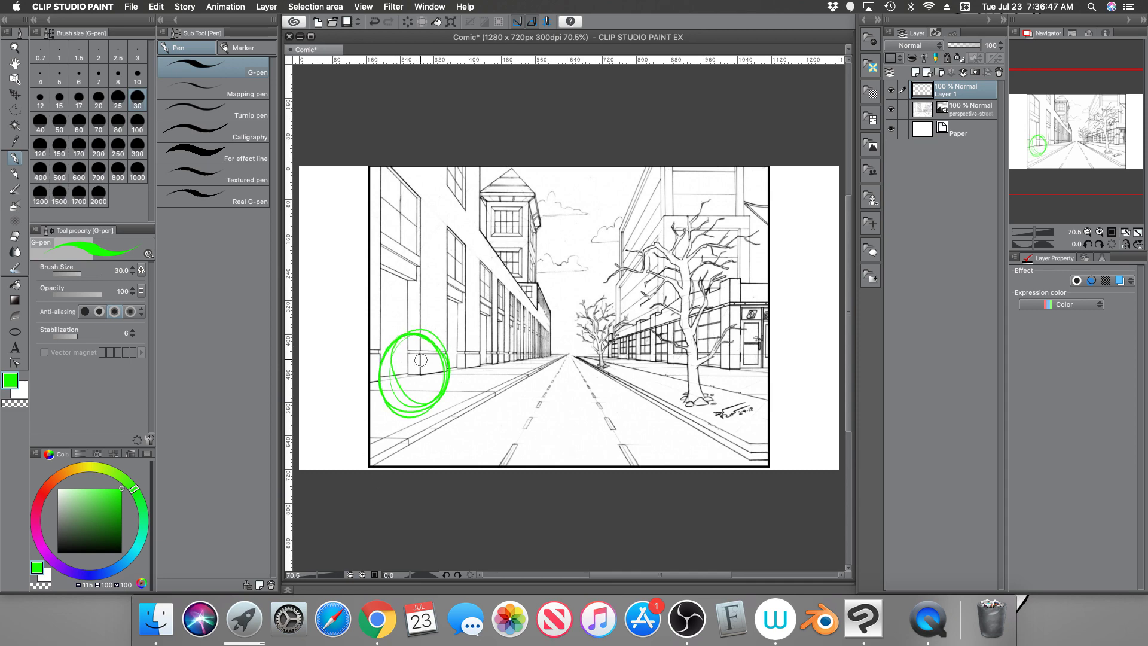
mouse_move(538, 356)
mouse_down()
mouse_move(553, 343)
mouse_move(565, 354)
mouse_move(539, 360)
mouse_move(560, 369)
mouse_up()
key(super+z)
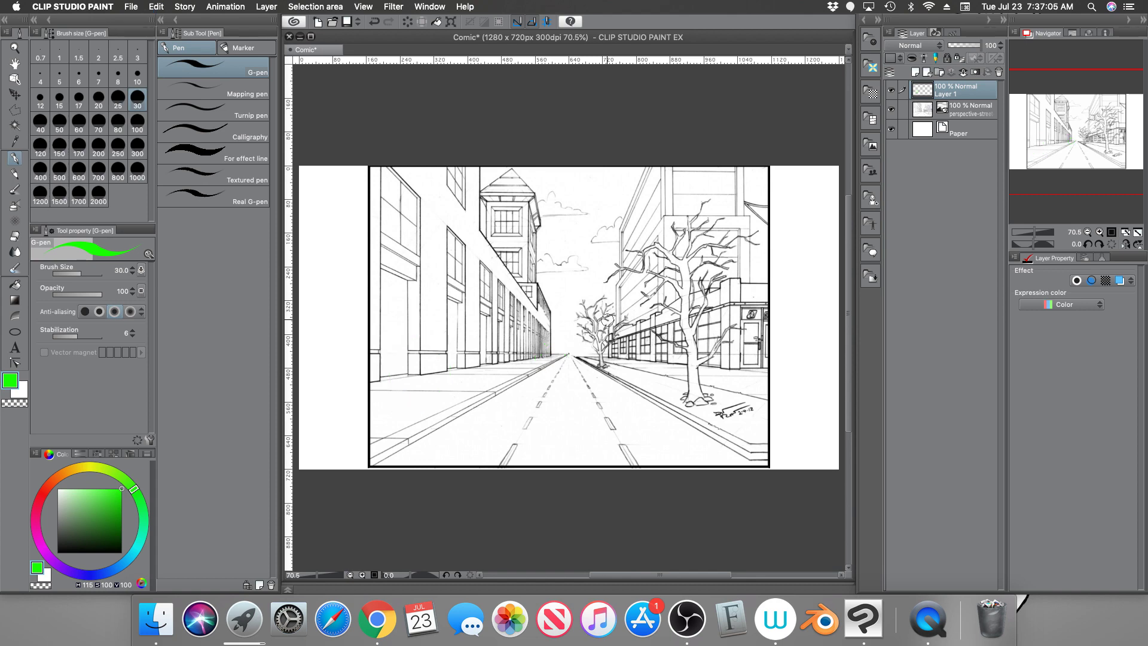
key(super+z)
mouse_move(534, 371)
mouse_down()
mouse_move(547, 330)
mouse_move(563, 352)
mouse_move(531, 368)
mouse_move(527, 347)
mouse_move(578, 339)
mouse_up()
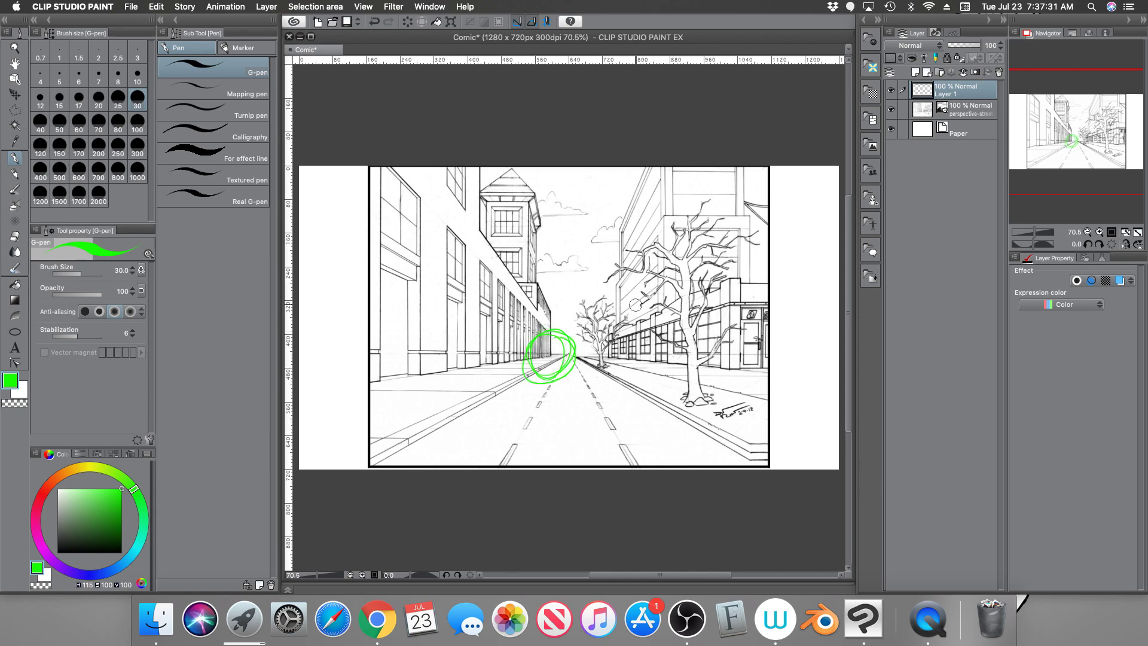
key(super+z)
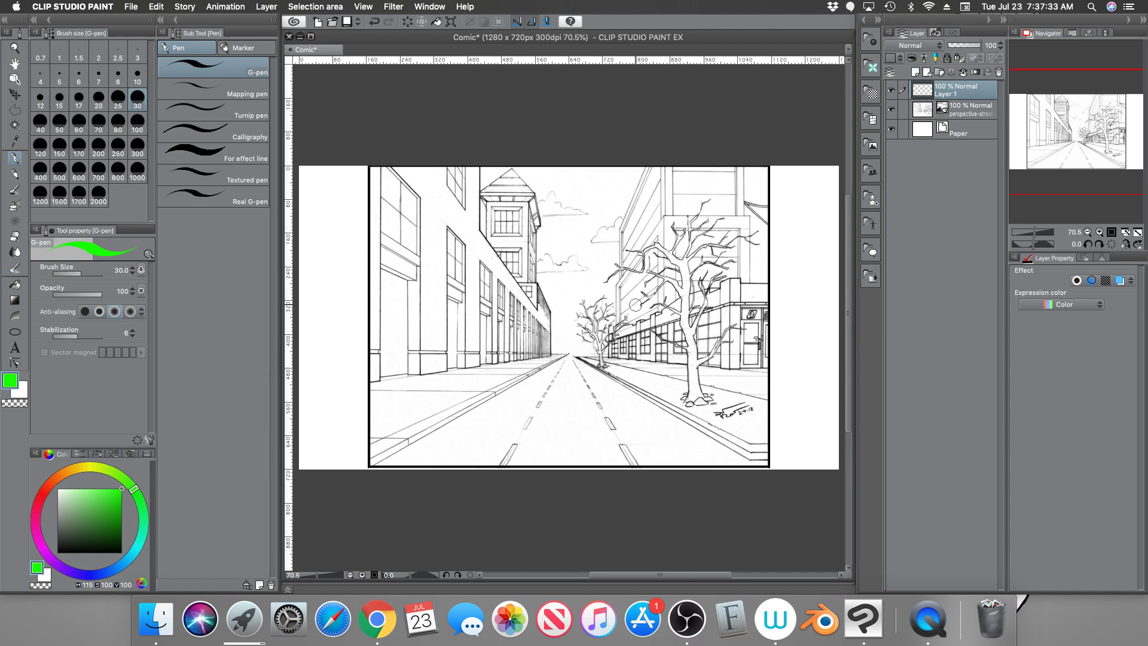
Move Layer 1 below the perspective-street layer and keep Layer 1 selected
drag(967, 91, 965, 118)
click(960, 91)
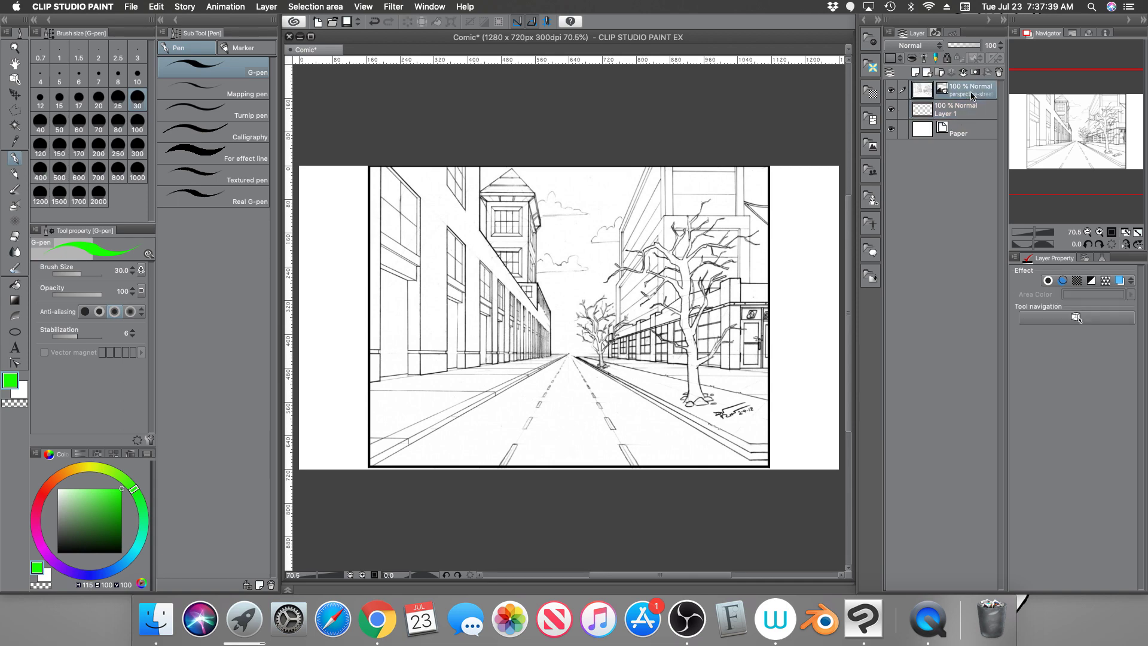
click(965, 107)
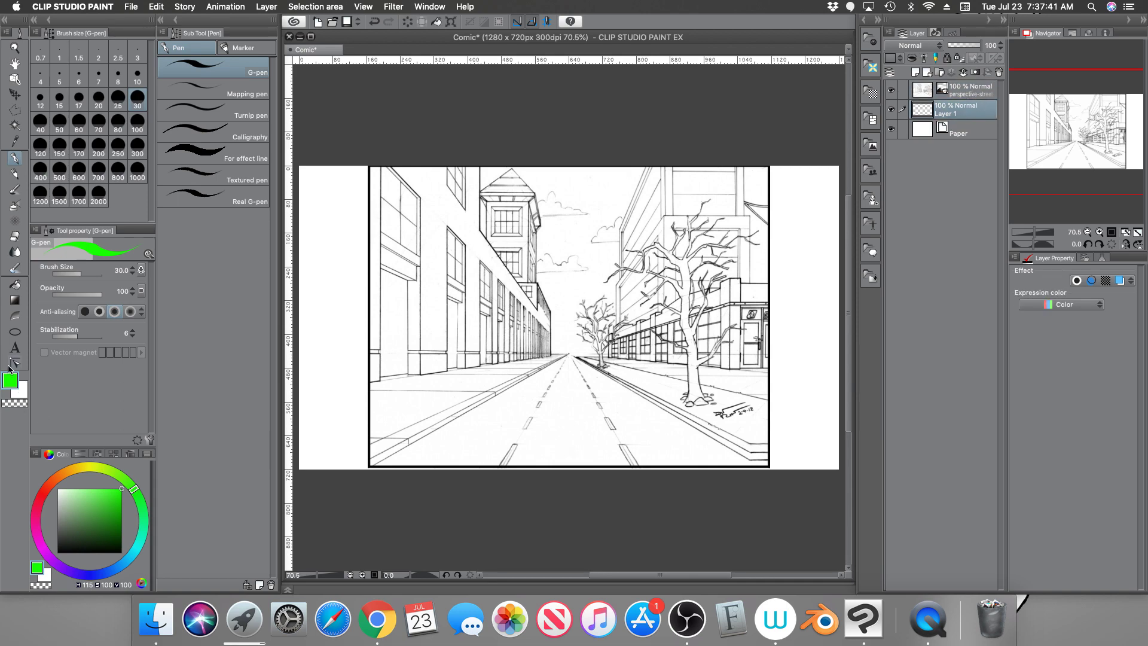
Flood-fill Layer 1's white margins with bright green
click(15, 285)
click(332, 284)
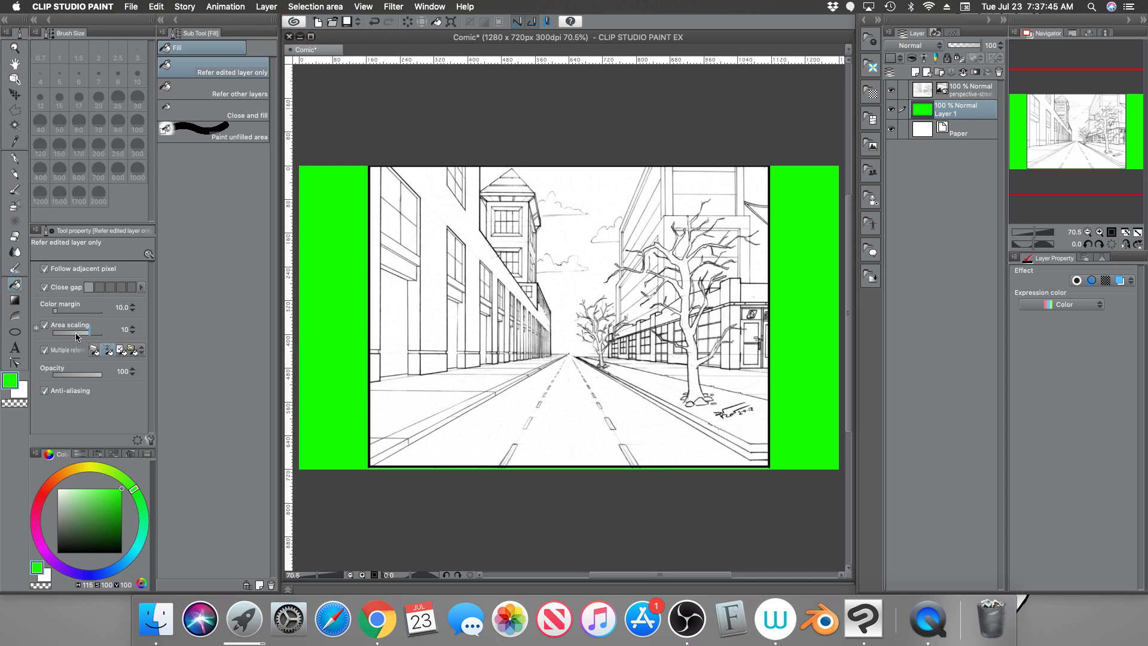
click(964, 90)
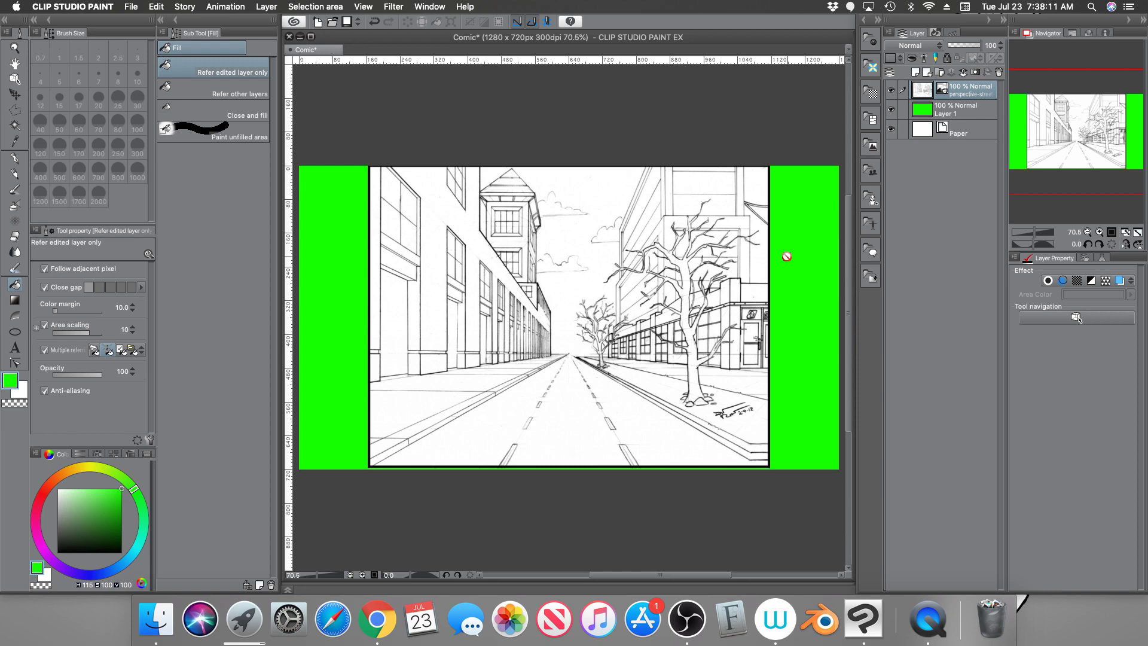
Copy and paste the whole street drawing as a new top layer and rasterize it
key(super+a)
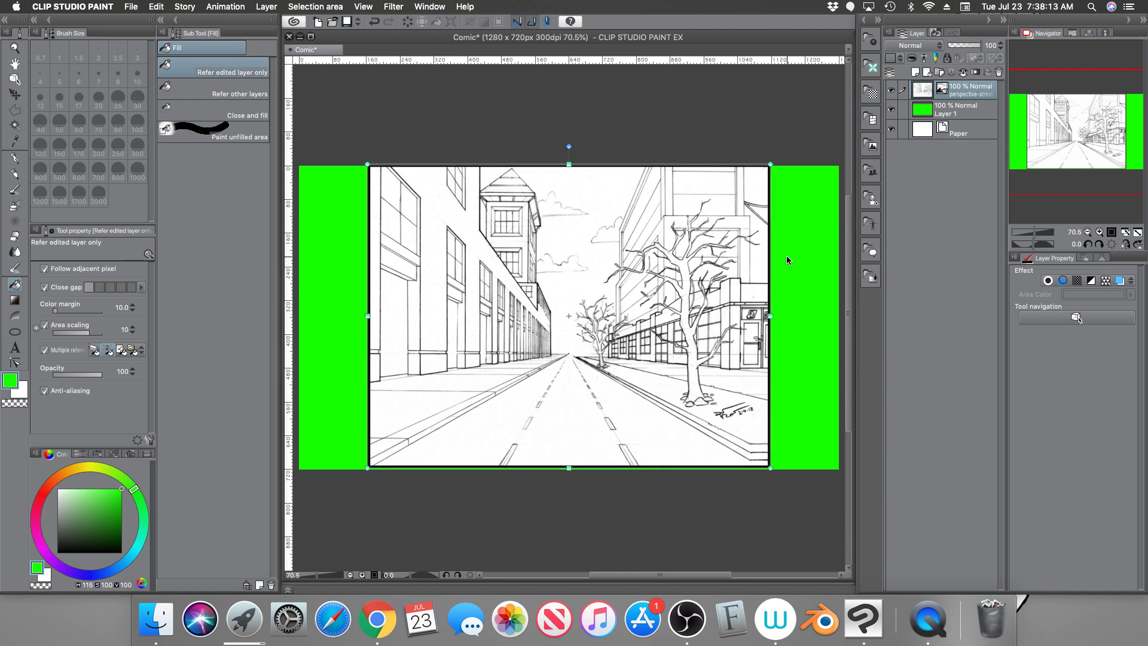
key(super+c)
key(super+v)
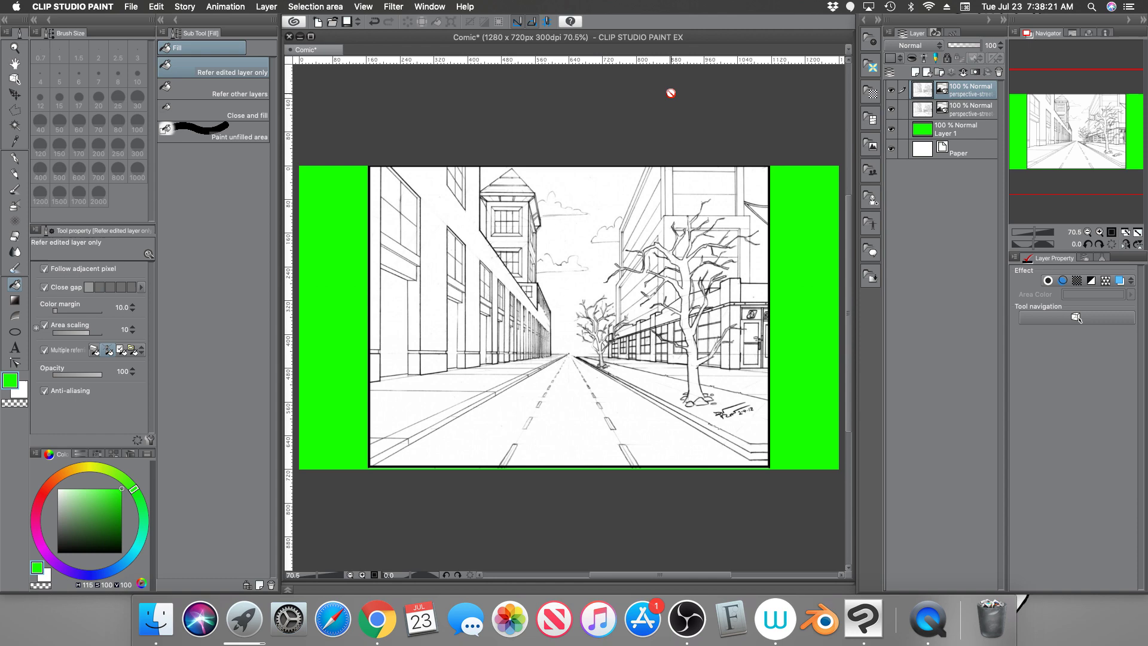
click(267, 7)
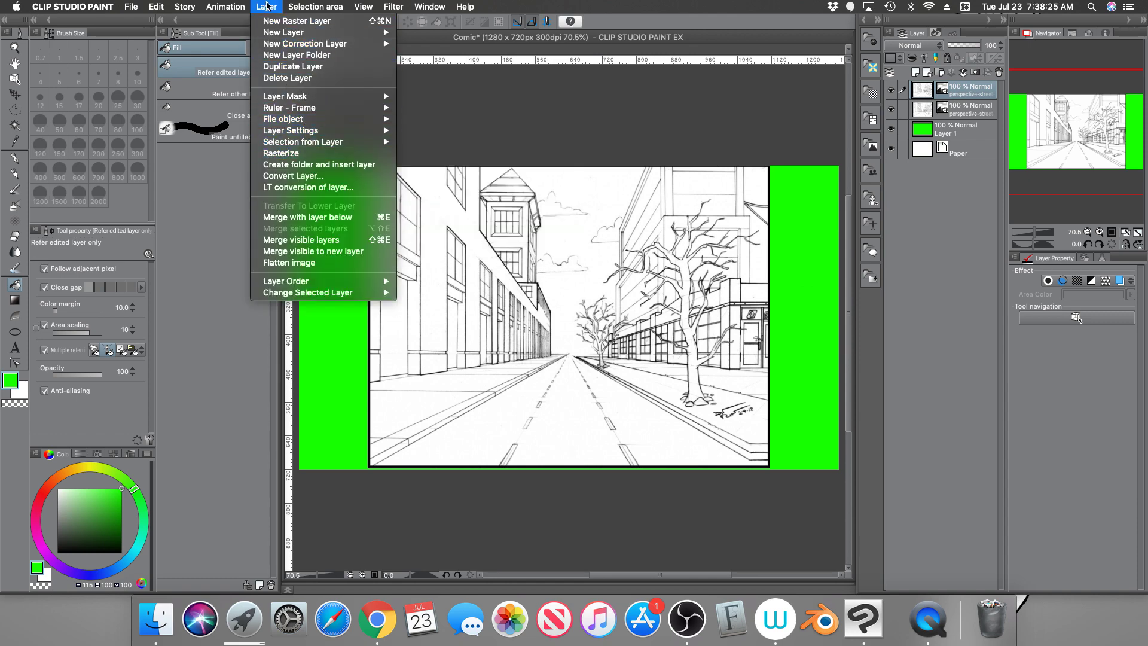
click(308, 155)
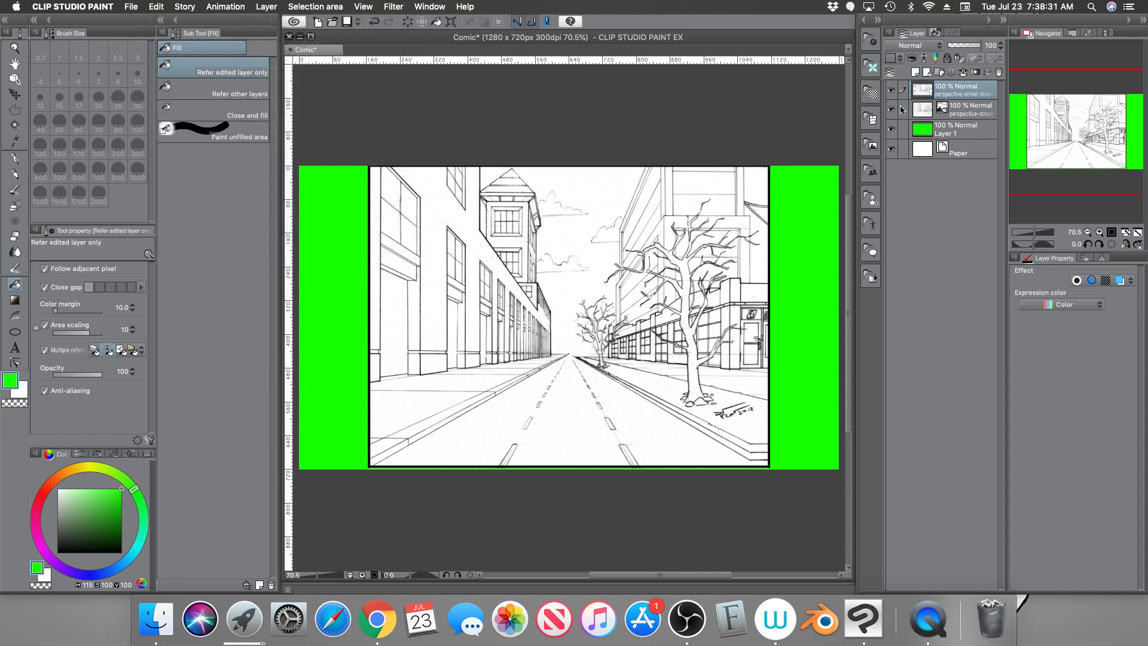
Select the Foreground to transparent gradient and reset its settings to defaults
click(395, 7)
mouse_move(436, 25)
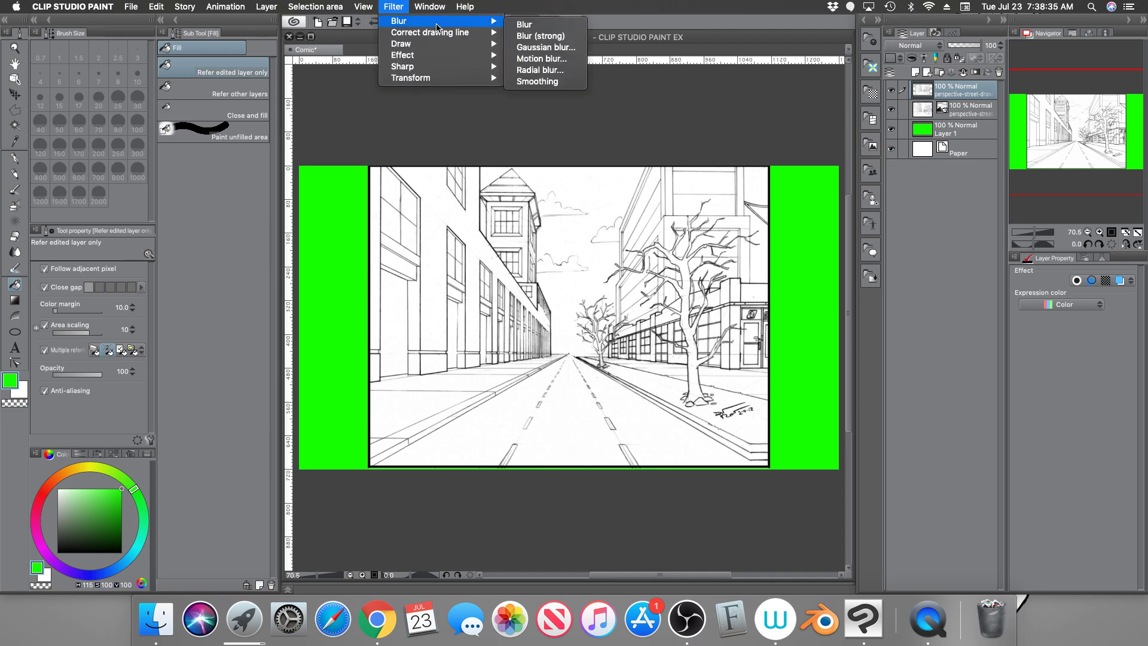
click(468, 123)
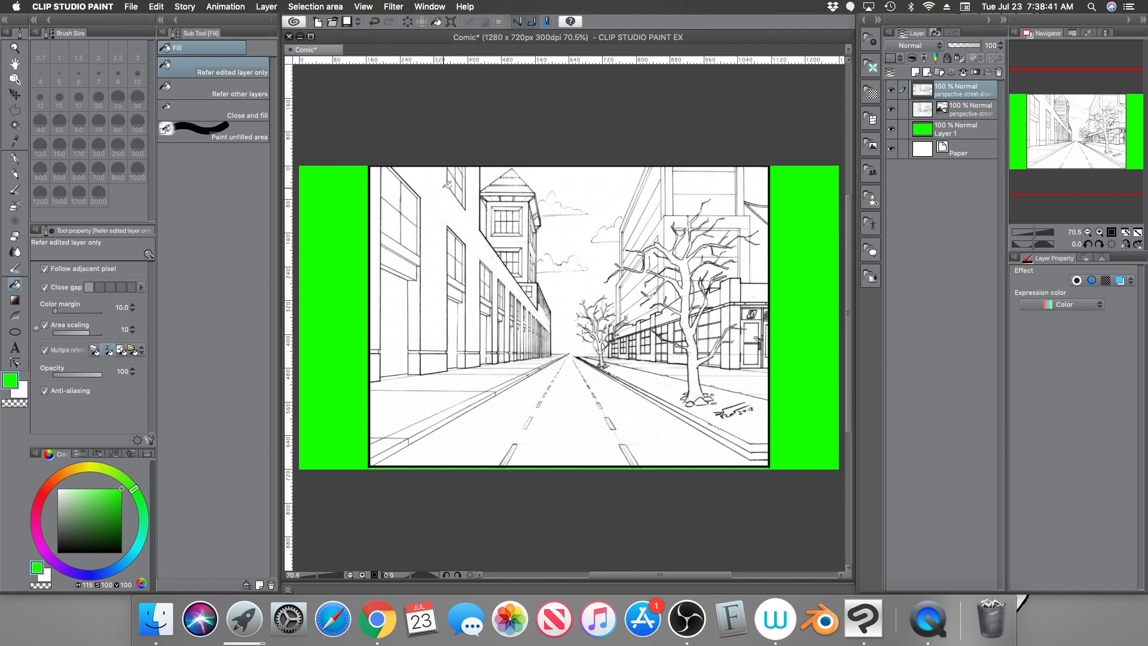
click(13, 300)
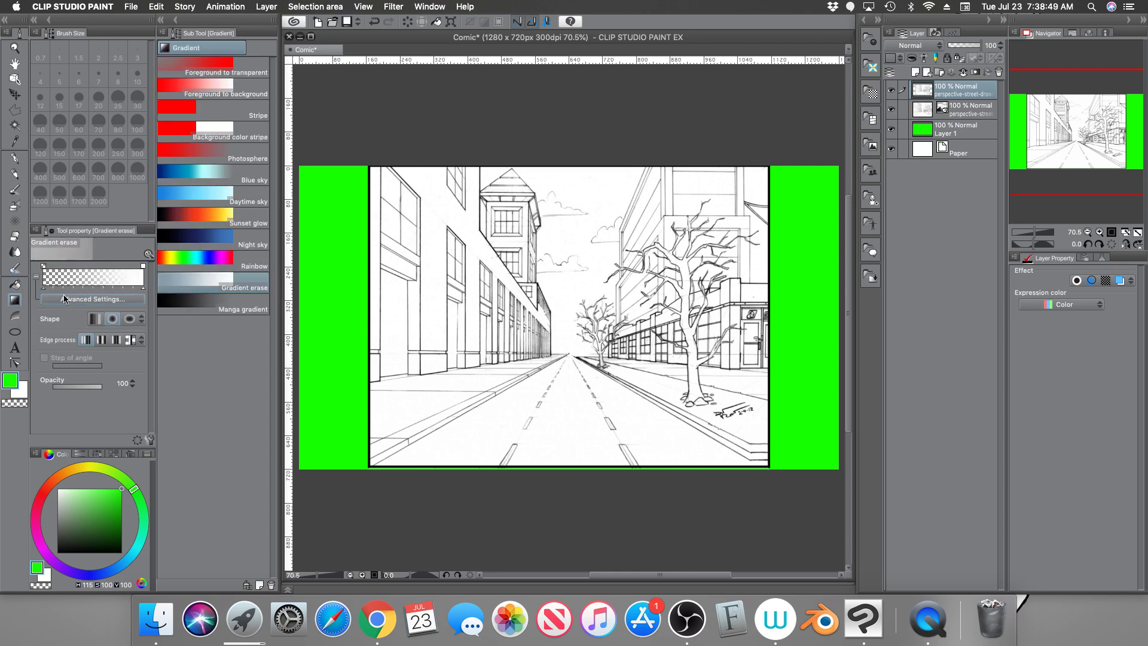
click(250, 63)
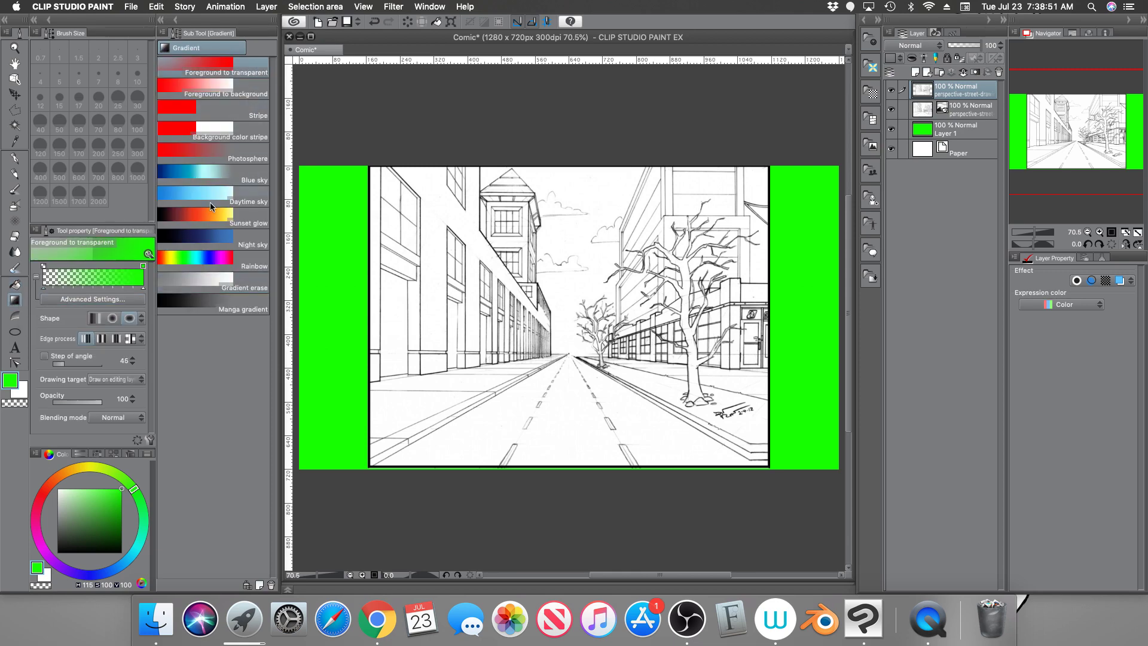
click(137, 439)
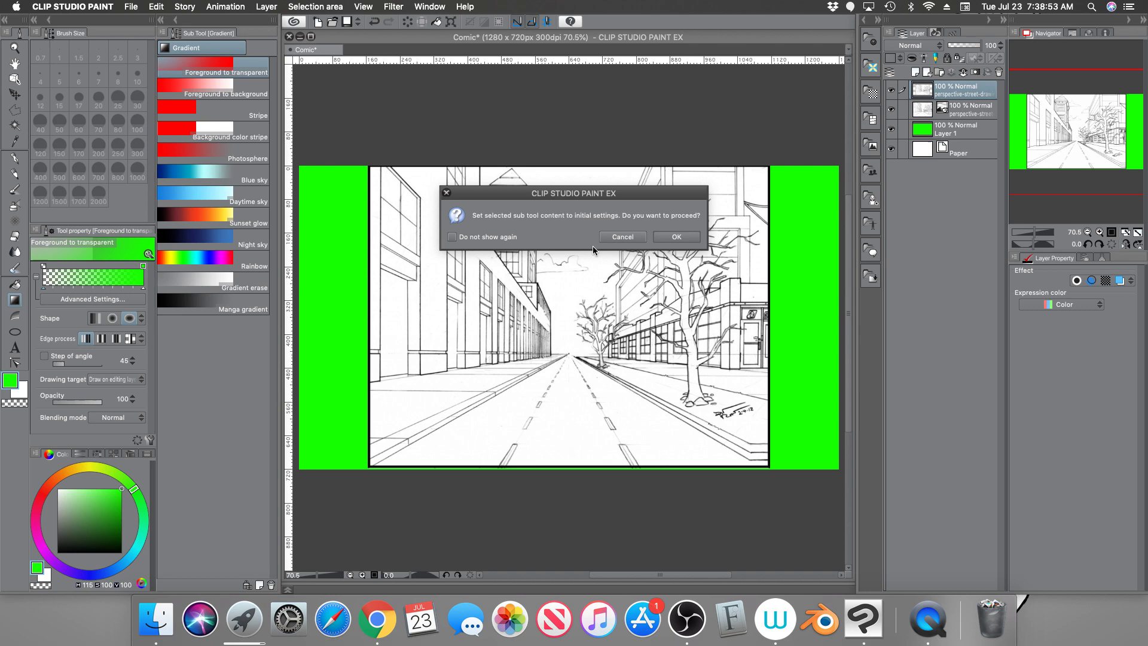
click(655, 239)
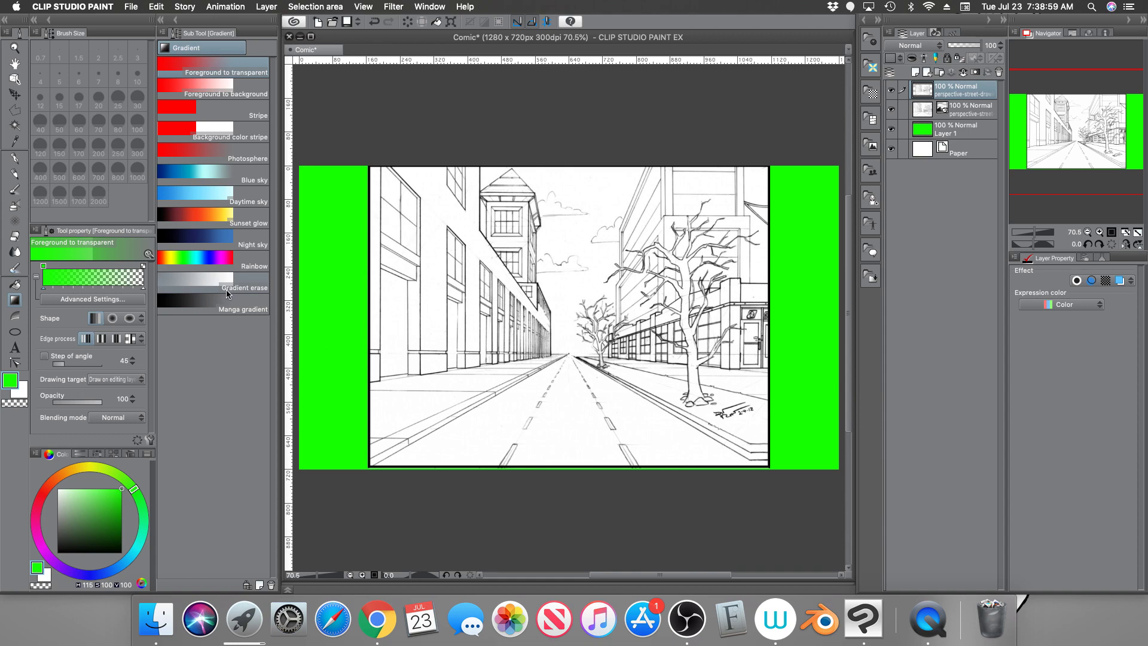
Choose the Gradient erase preset and restore its initial settings
click(197, 285)
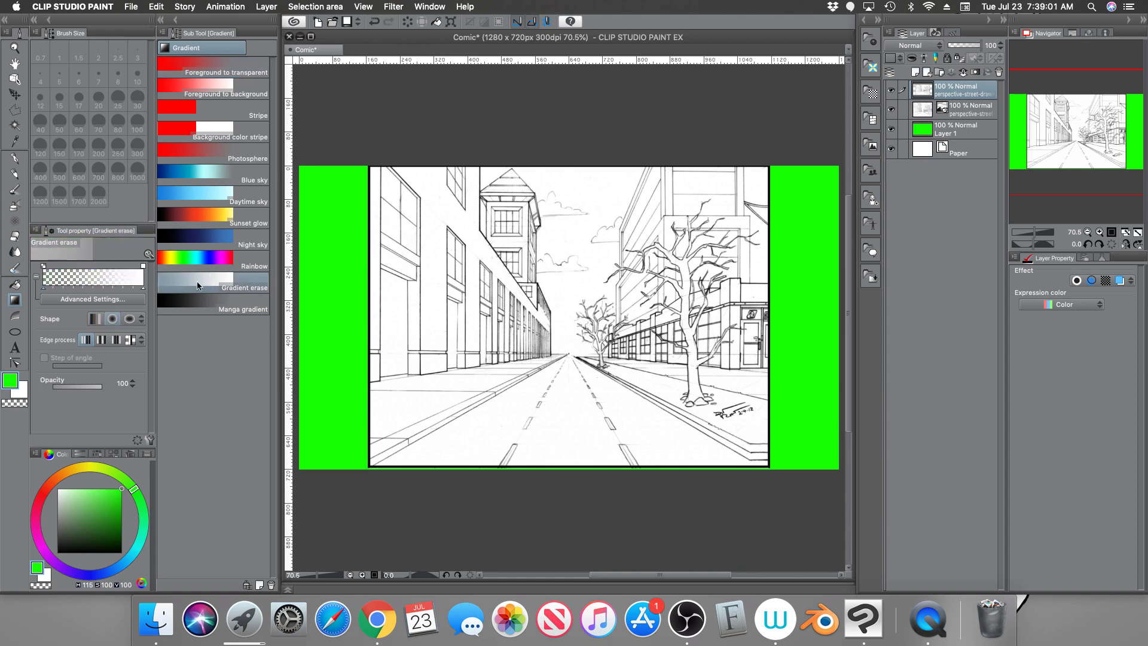
click(524, 257)
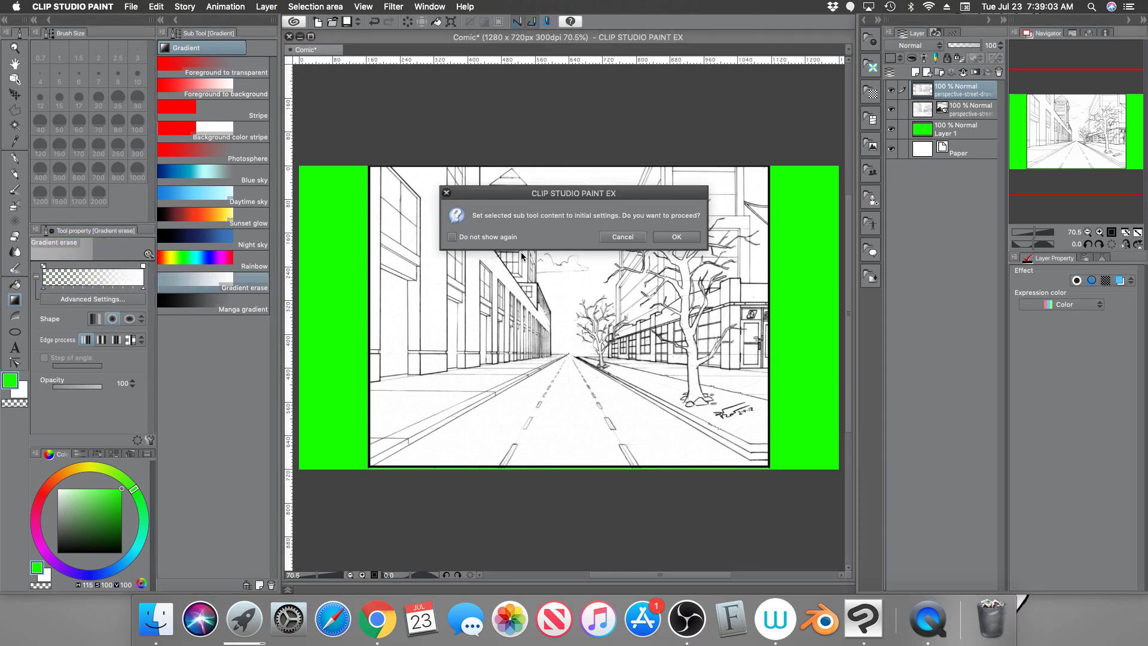
click(676, 238)
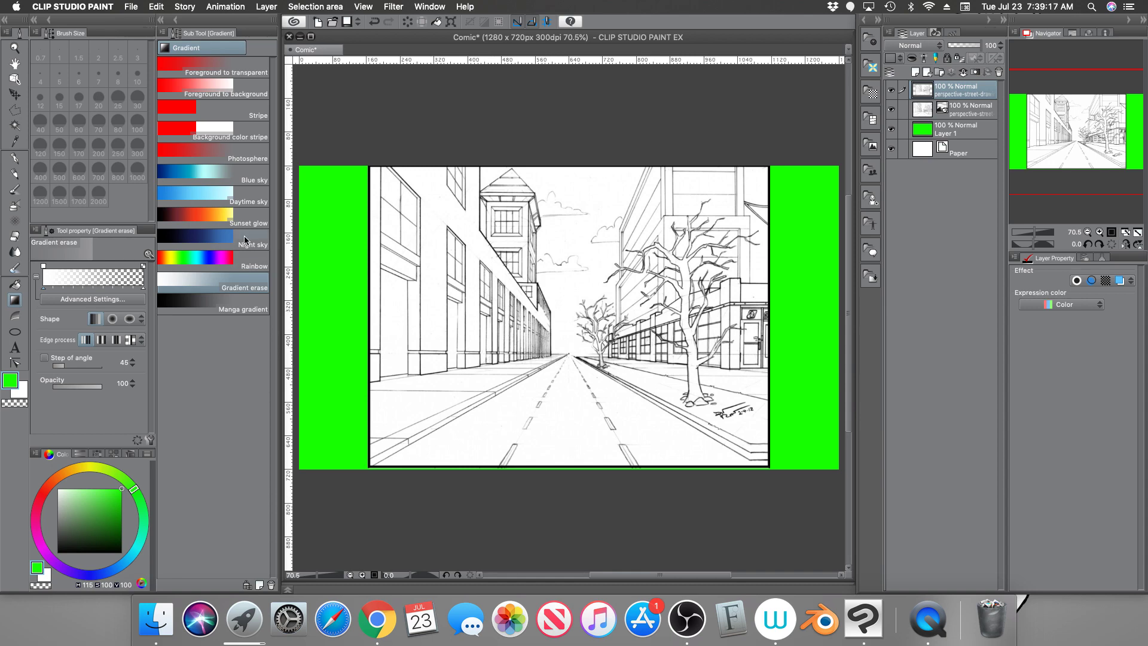
Hide the second street layer and gradient-erase linearly from the vanishing point to the canvas top
click(891, 109)
drag(571, 346, 566, 173)
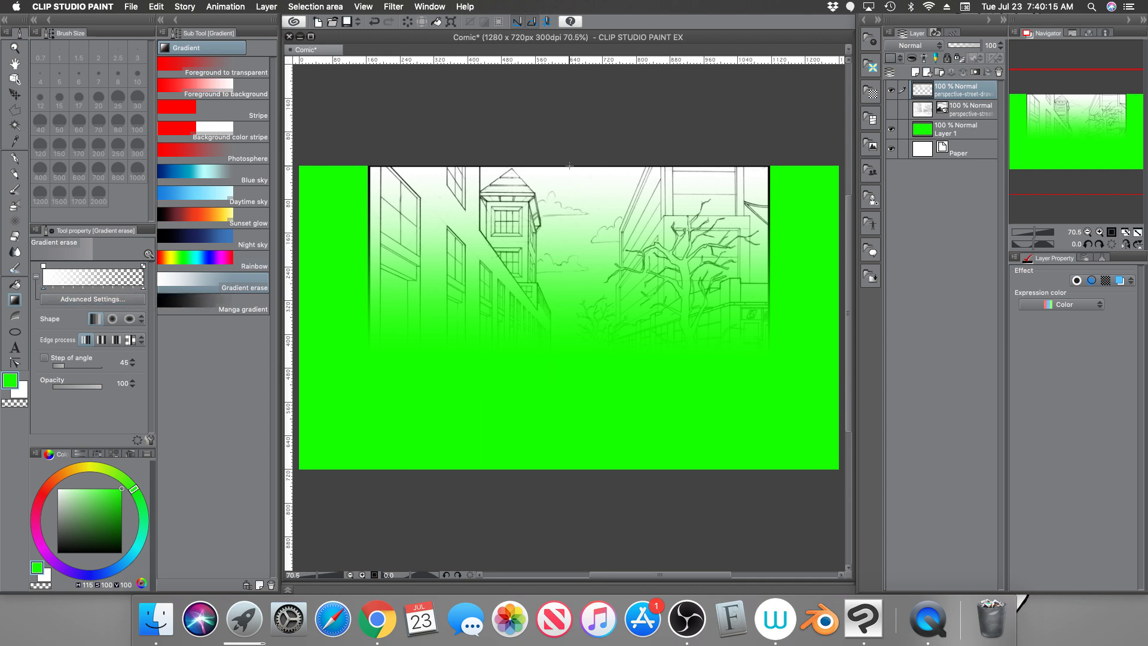
Undo the linear fade, switch the gradient to circular, then test and undo a radial erase
click(377, 24)
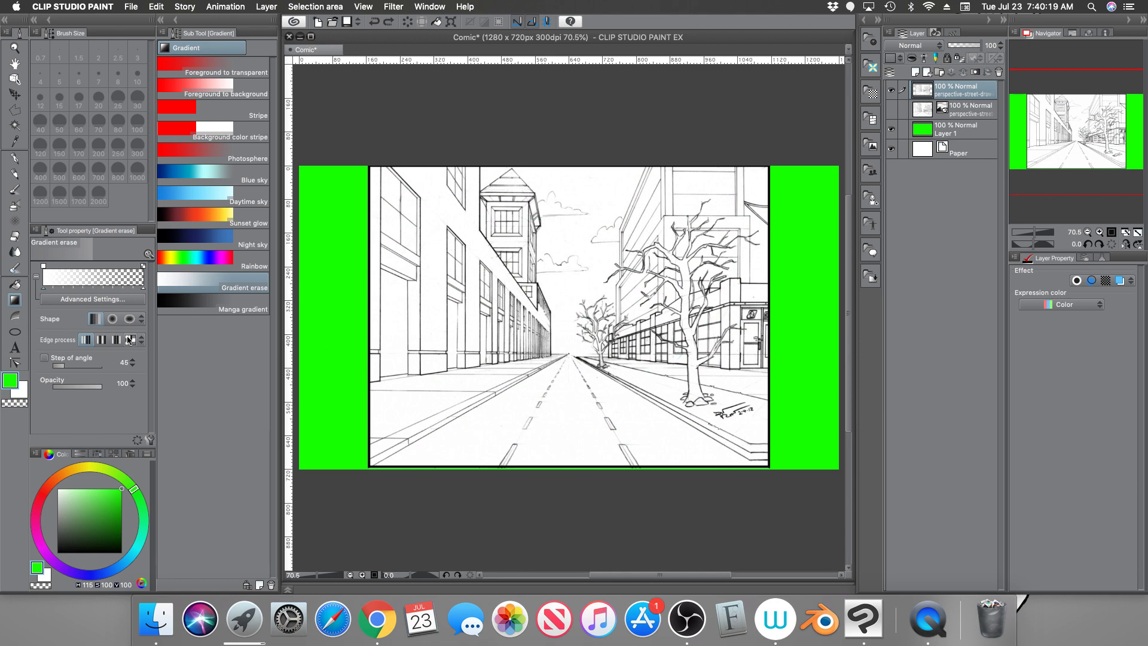
click(112, 319)
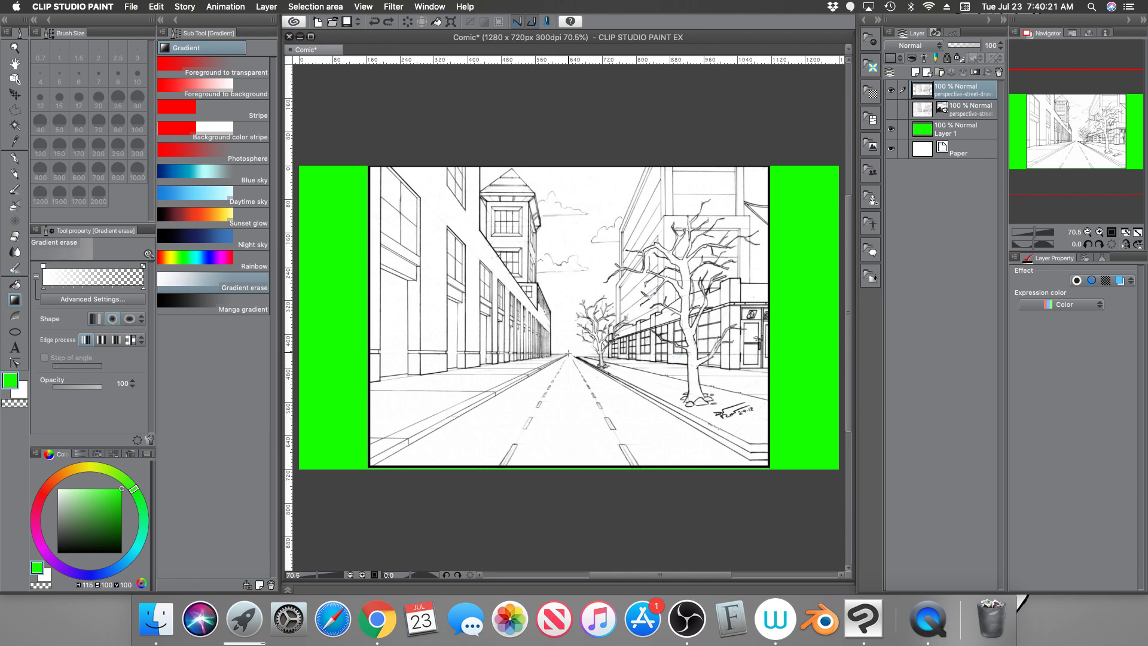
drag(569, 354, 725, 163)
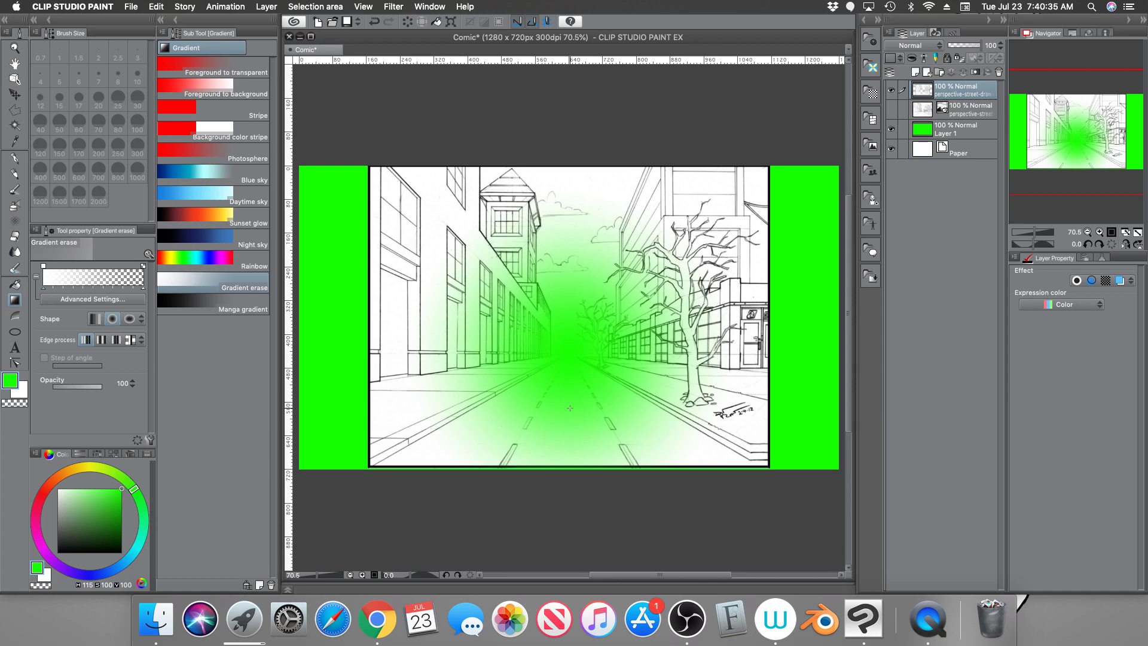
click(374, 21)
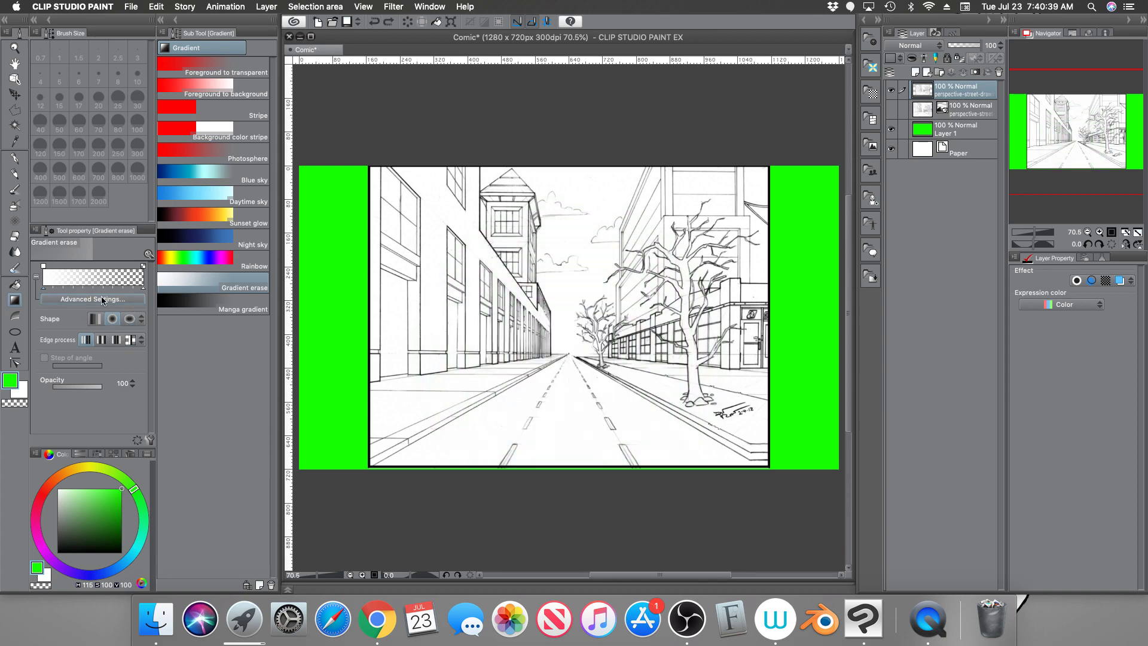
Reverse the gradient in Advanced Settings and erase radially outward from the vanishing point
click(82, 299)
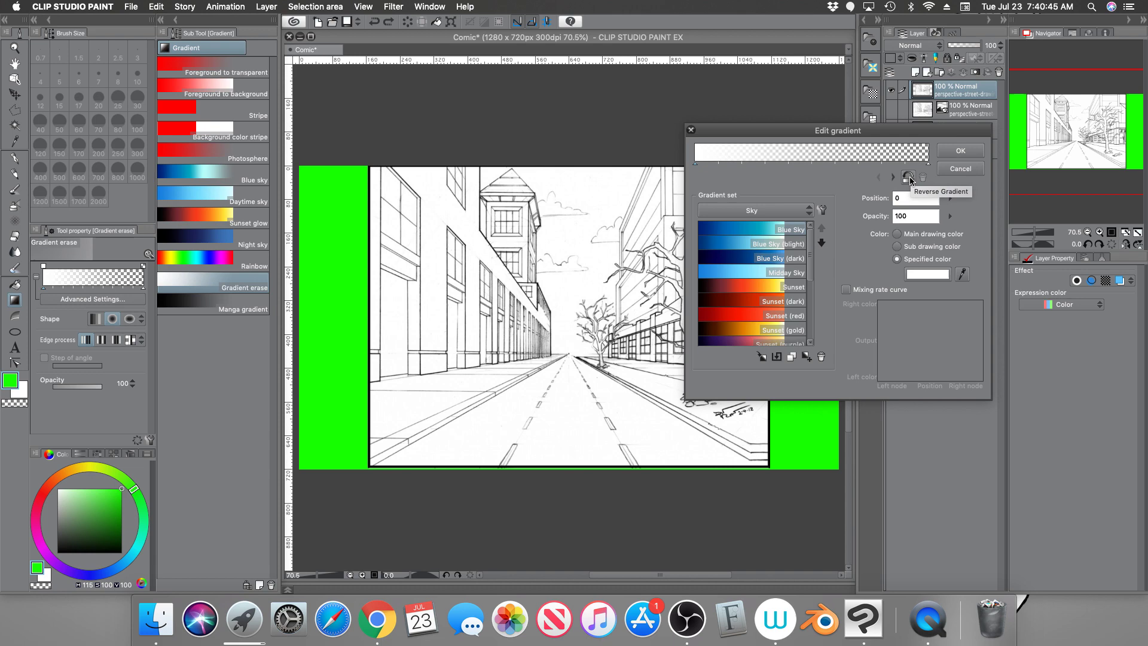
click(910, 178)
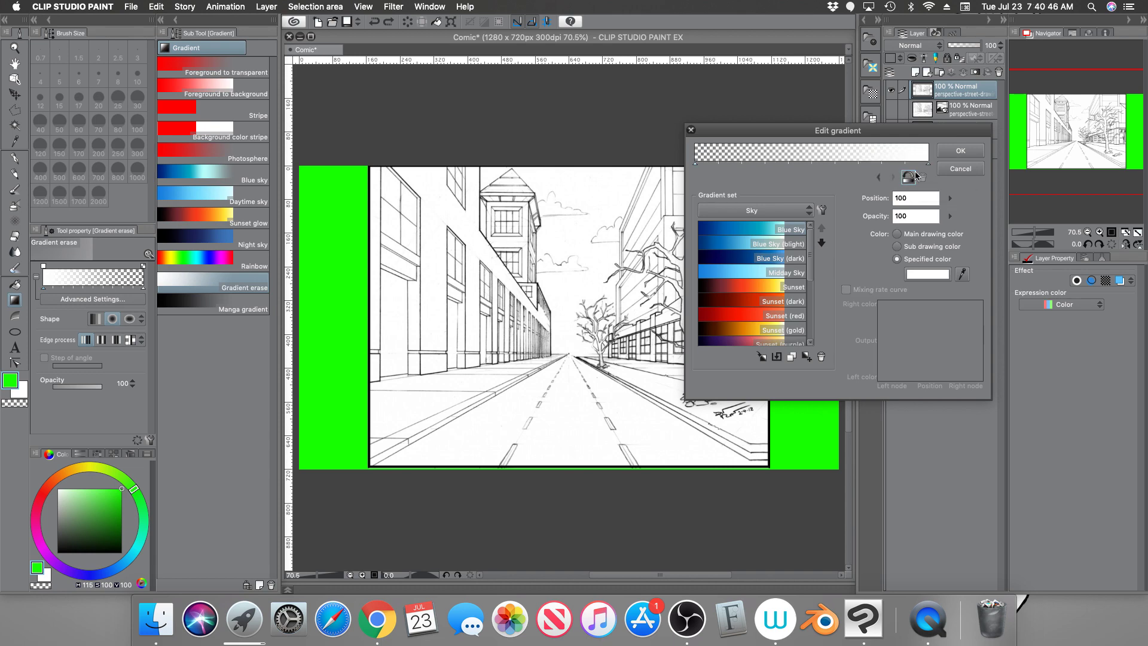
click(979, 153)
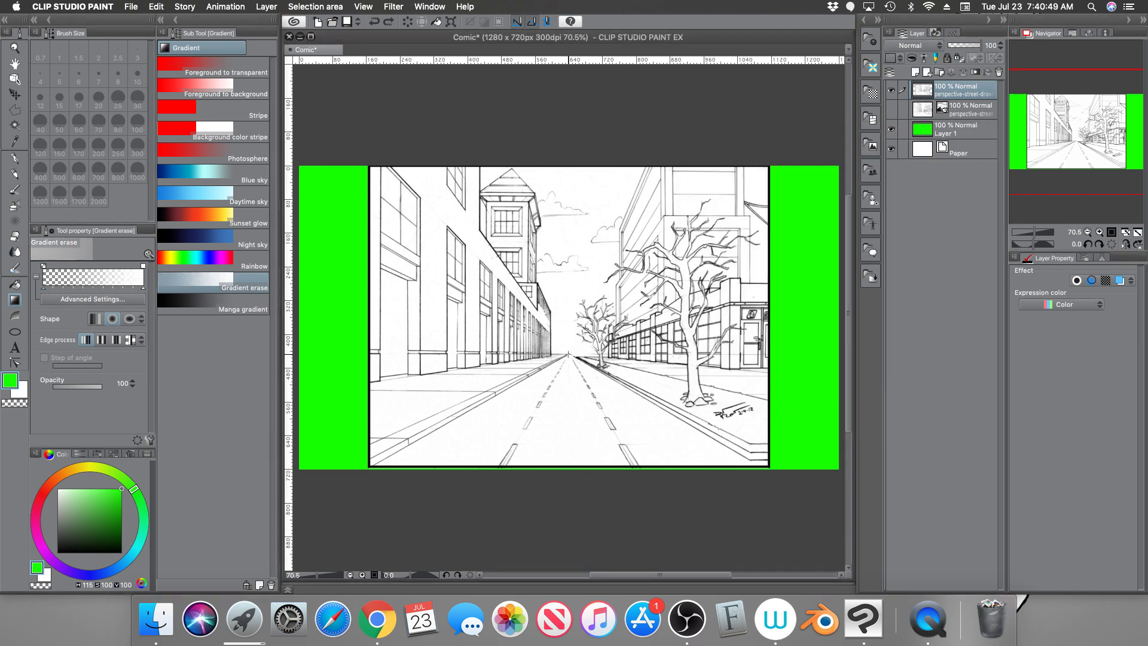
drag(568, 354, 763, 163)
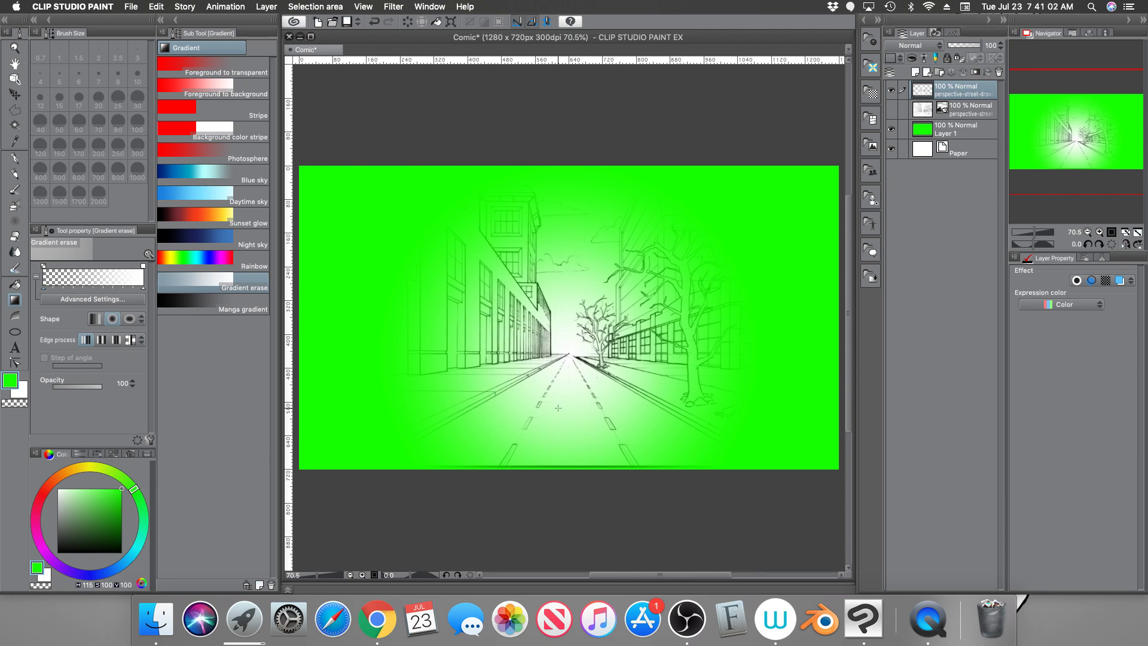
Undo the radial fade and apply a Gaussian blur with area 10 to the top layer
click(374, 21)
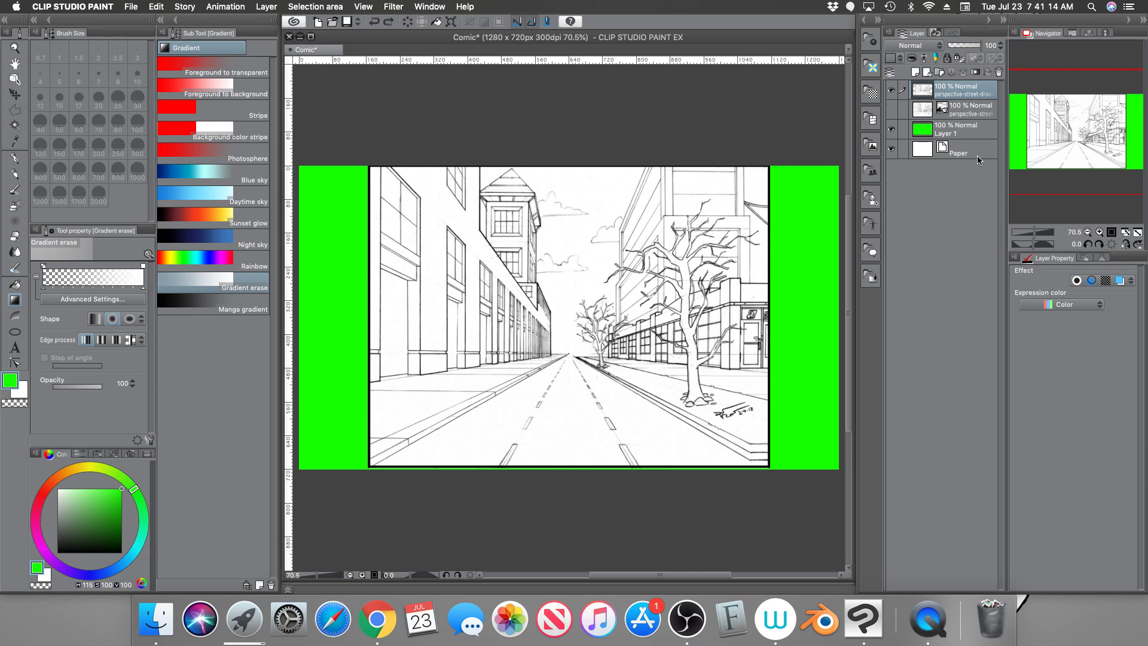
click(394, 7)
mouse_move(407, 22)
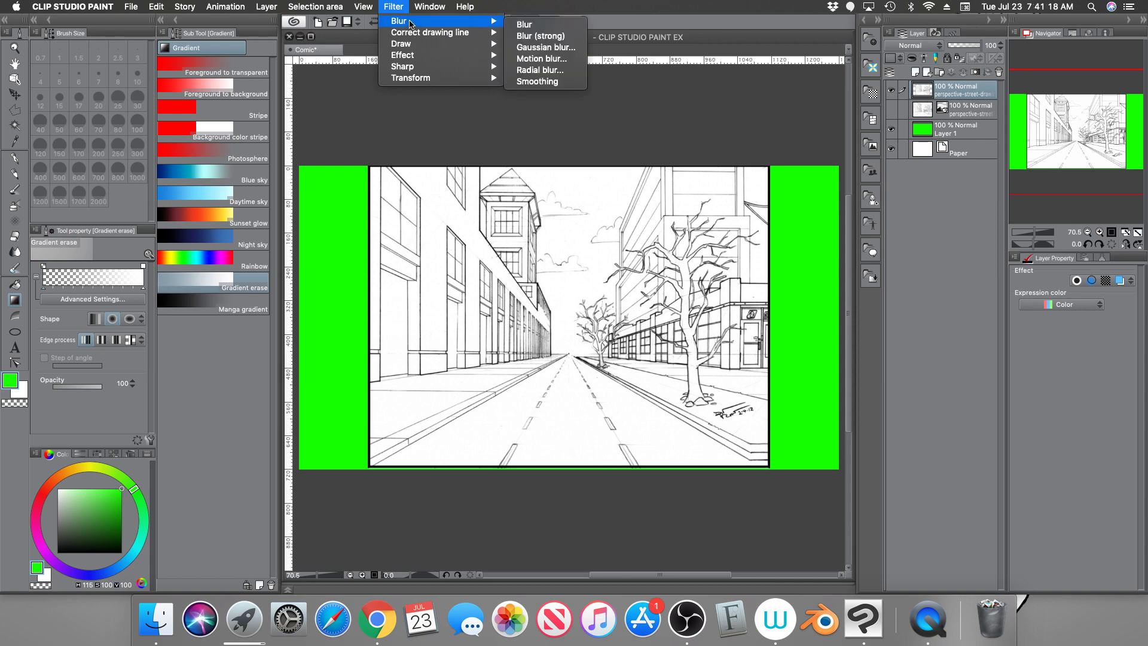
click(541, 48)
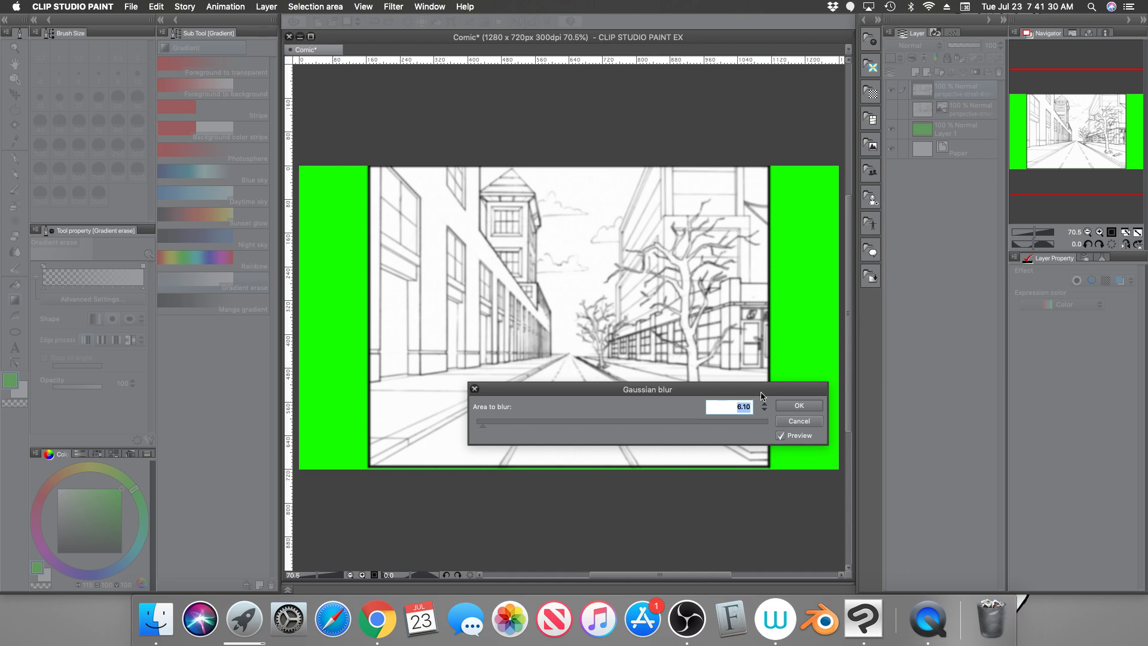
text(1)
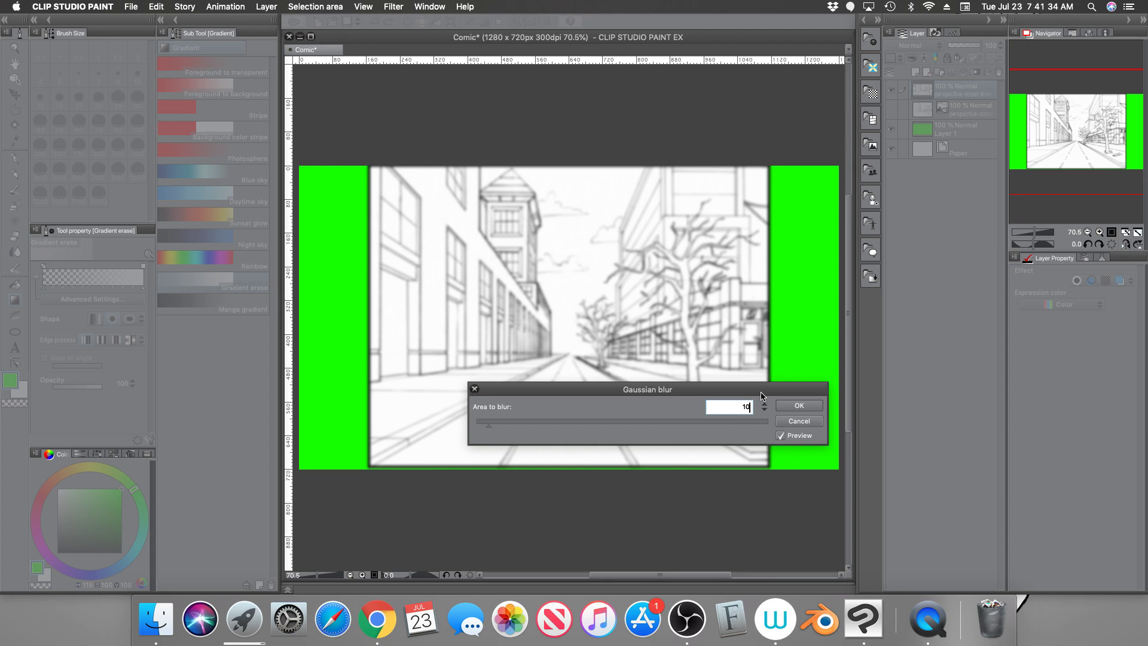
key(Return)
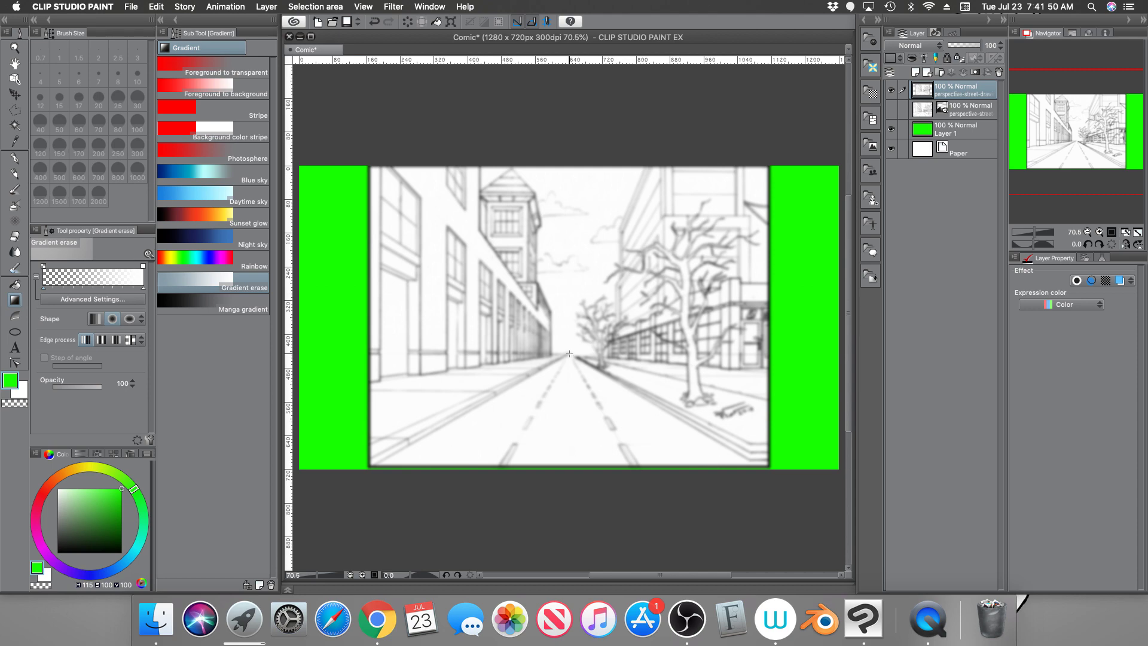
Circular-erase the blurred layer from the vanishing point, show the second layer, and toggle the top layer to compare
drag(569, 353, 774, 130)
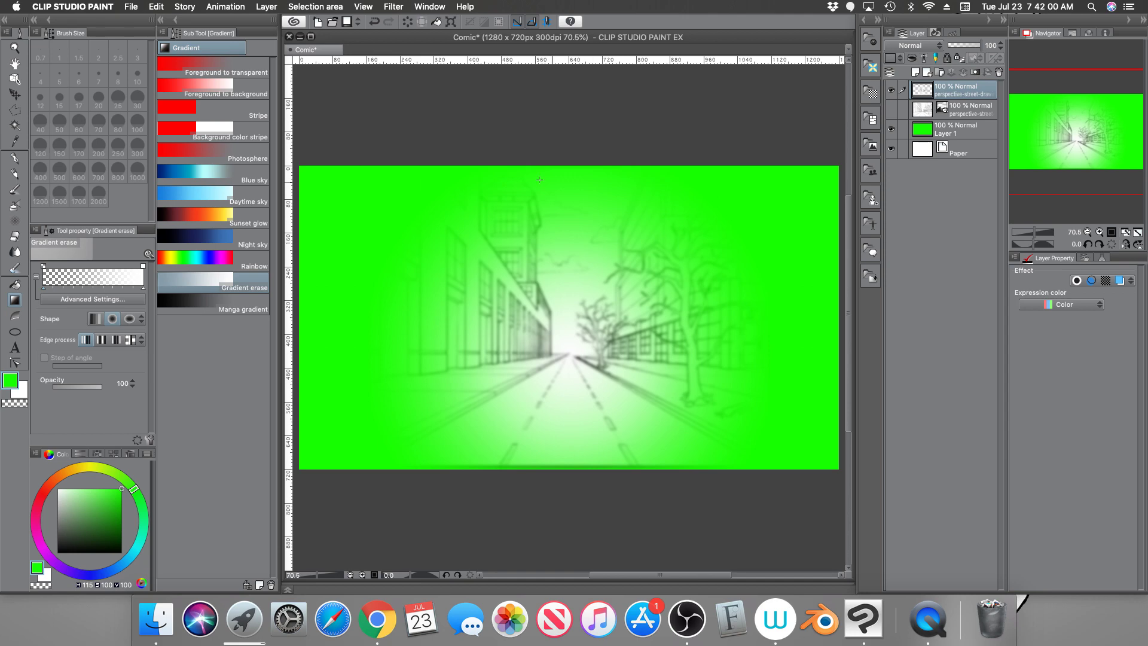
click(891, 110)
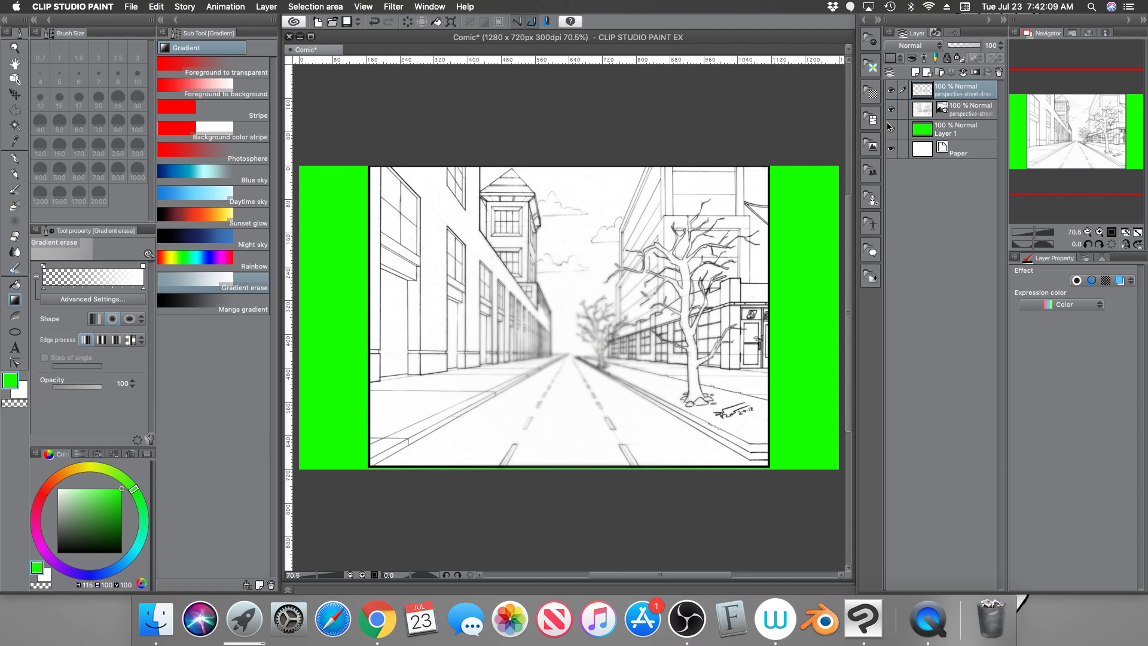
click(890, 89)
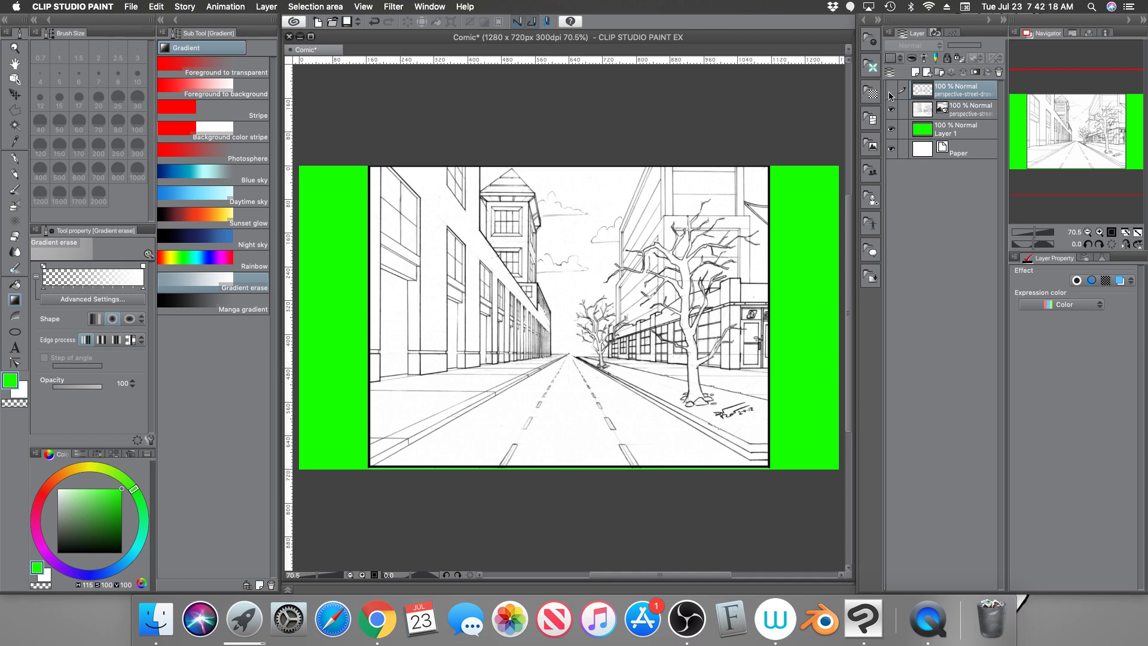
click(892, 92)
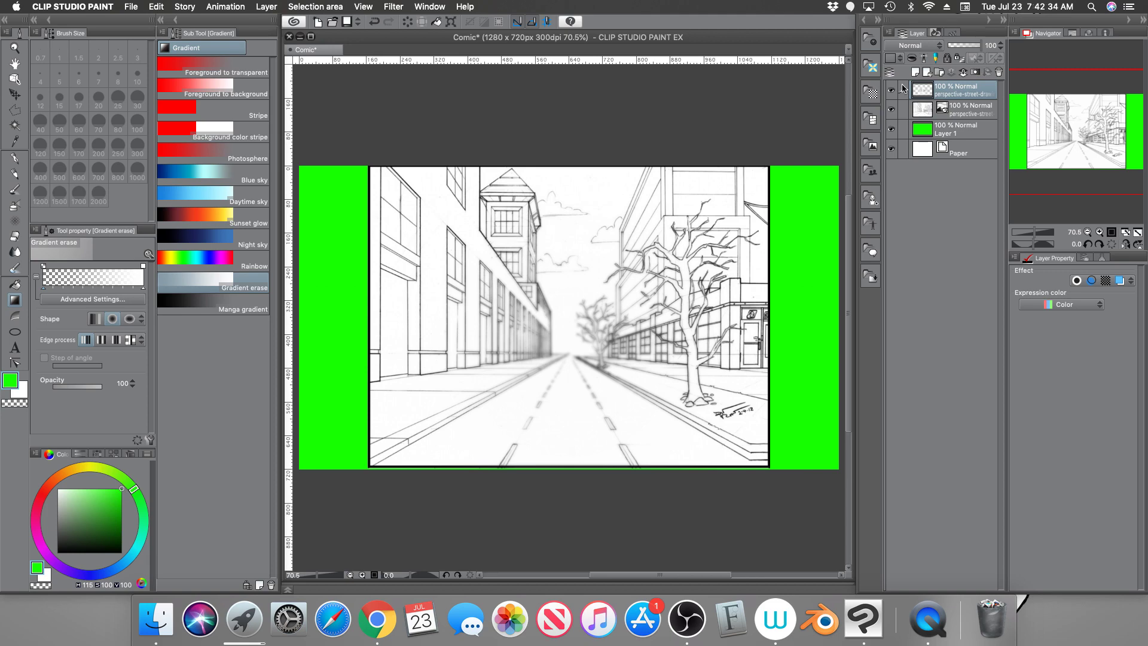
Undo the previous blur and erase, apply a 6.00 Gaussian blur, then circularly erase it outward from the vanishing point
click(374, 22)
click(376, 22)
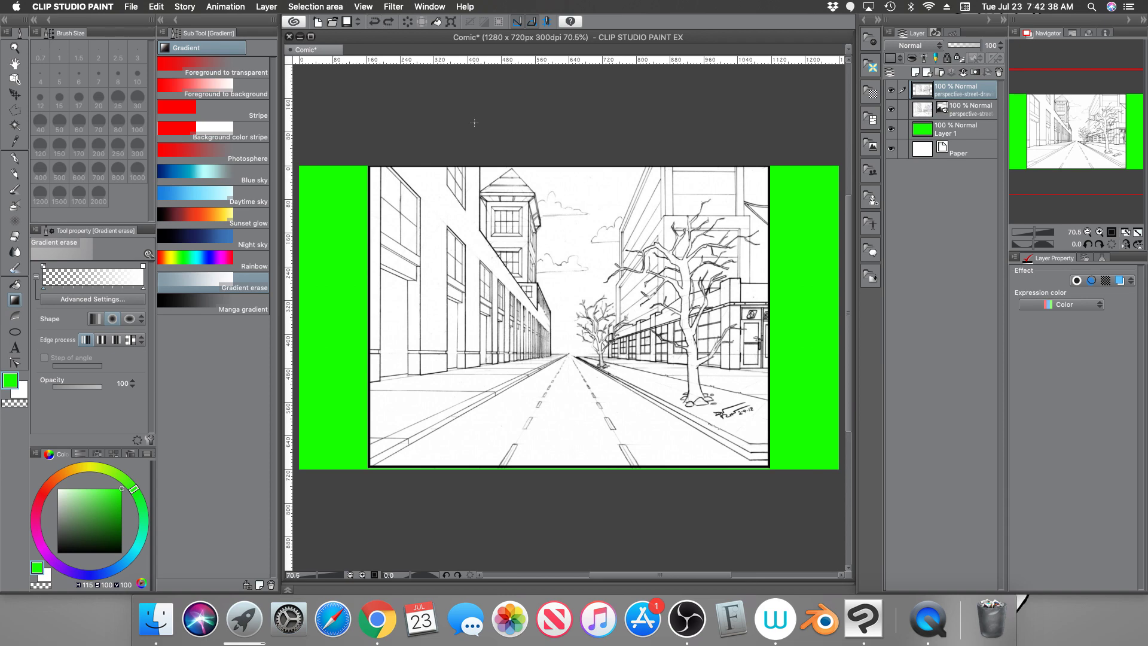
click(393, 6)
mouse_move(444, 36)
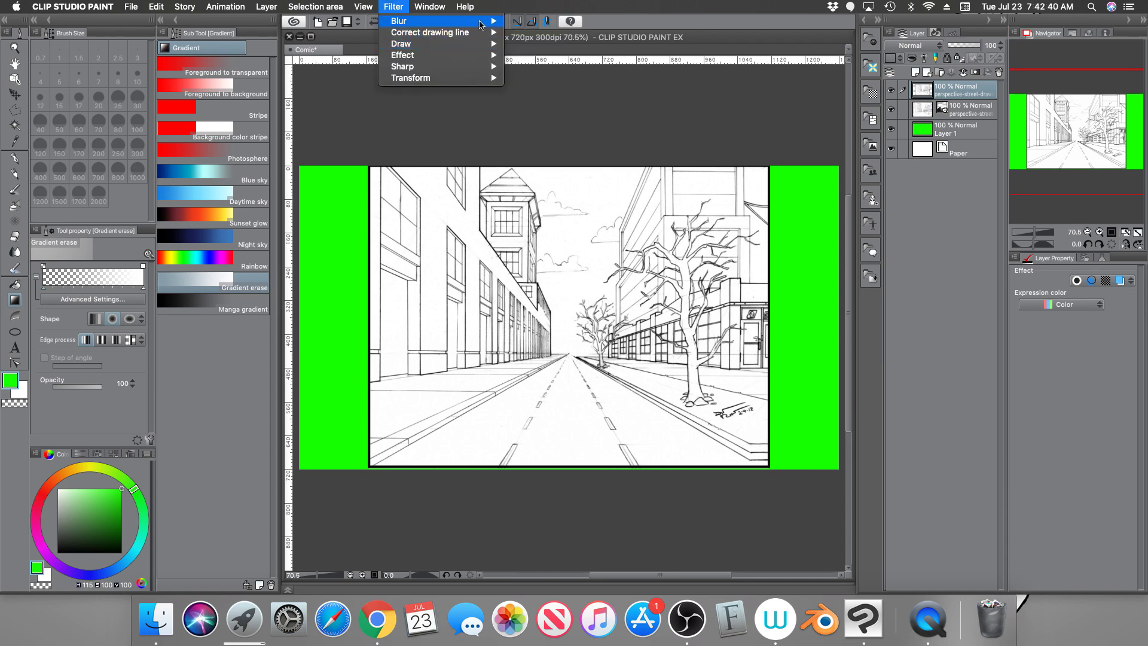
click(537, 55)
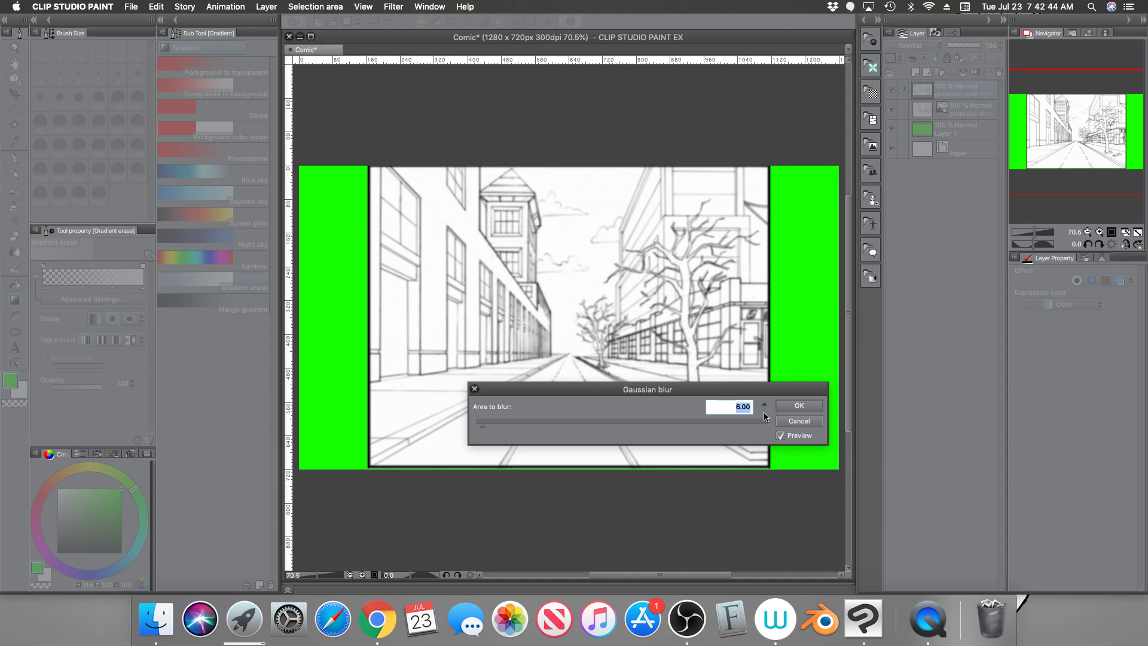
click(796, 406)
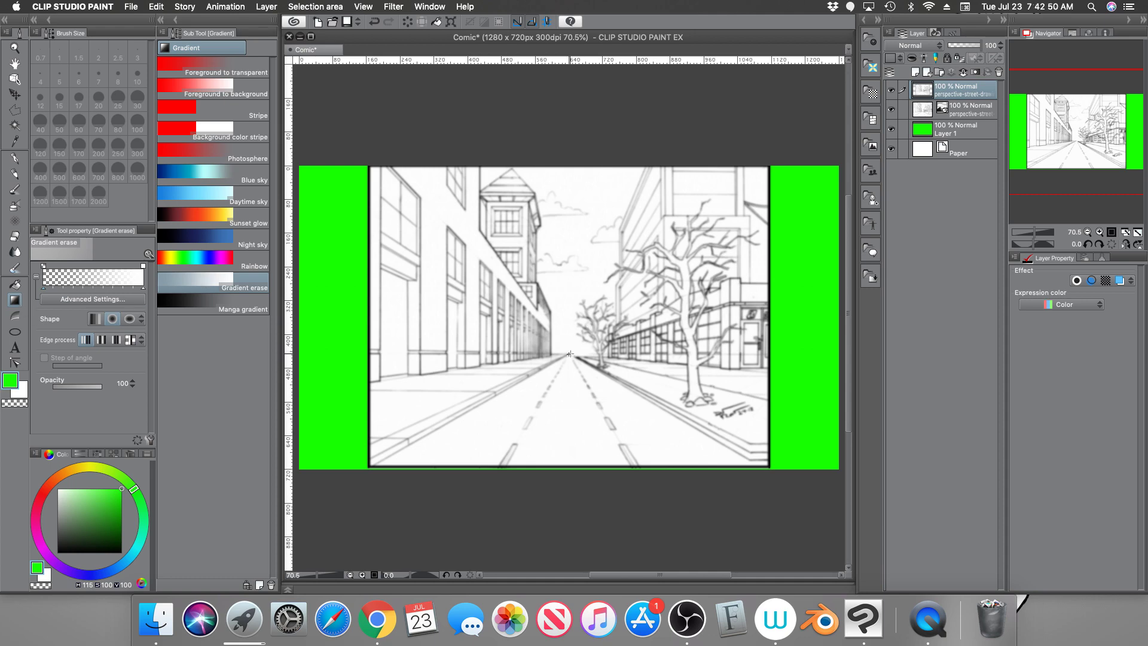
drag(570, 354, 766, 163)
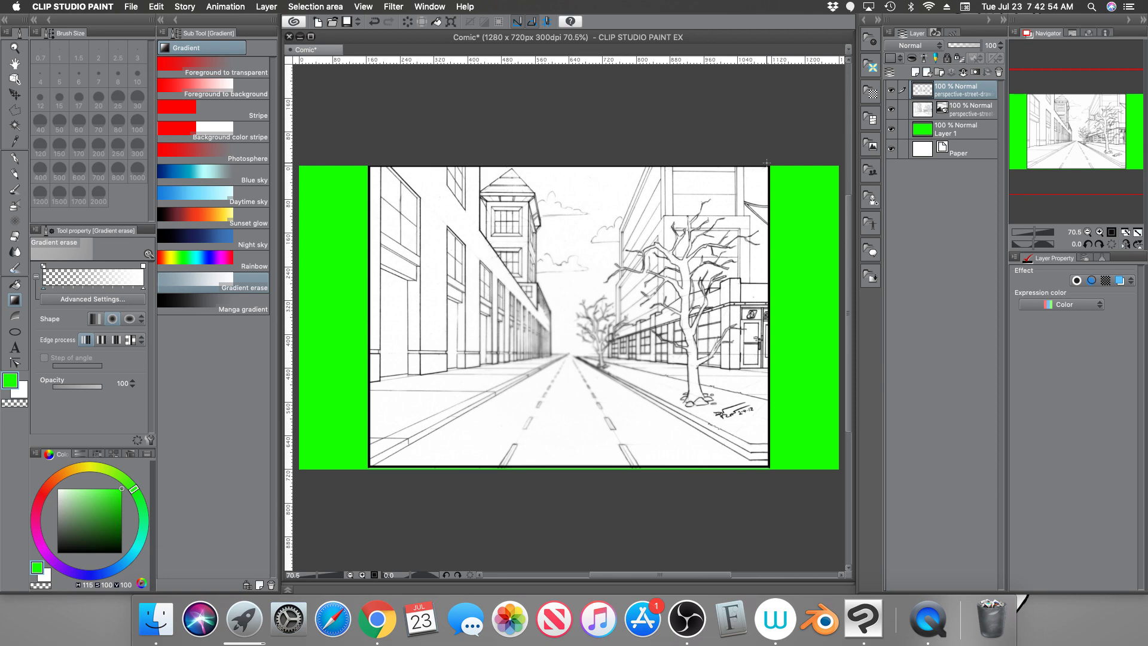
Select the green-filled Layer 1 in the Layer palette
click(965, 128)
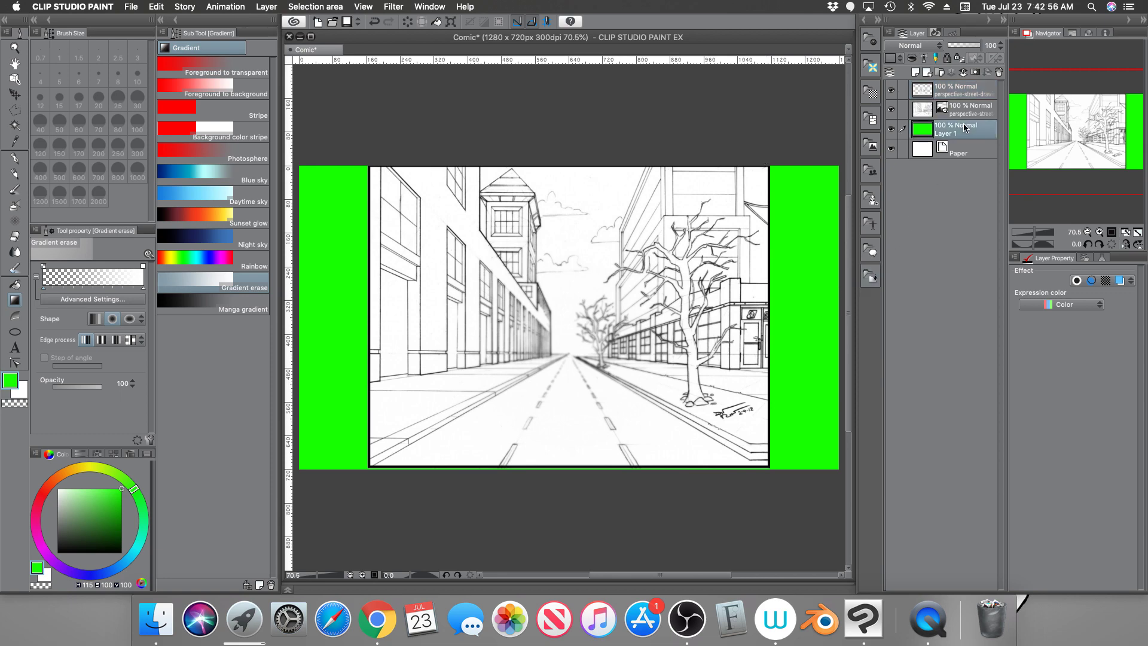